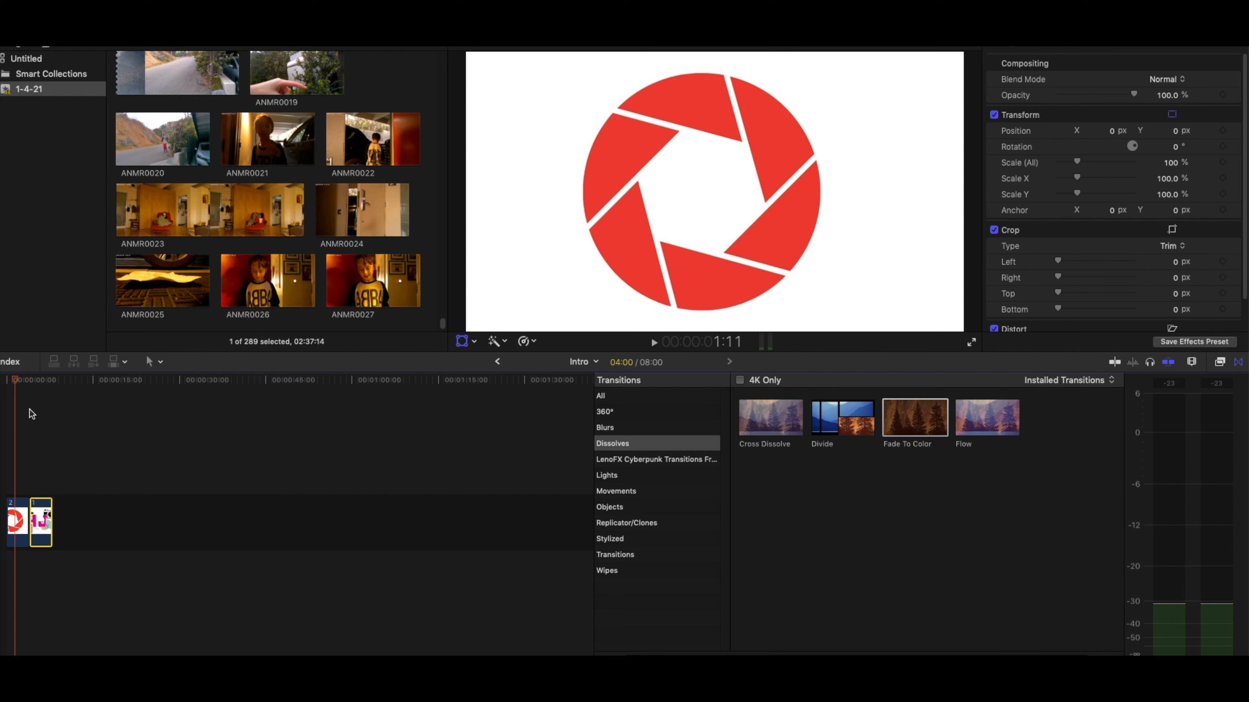
- Scrub through the two clips in the intro timeline to examine the aperture graphic and the HJ camera logo
{"action": "left_click", "coordinate": [7, 381]}
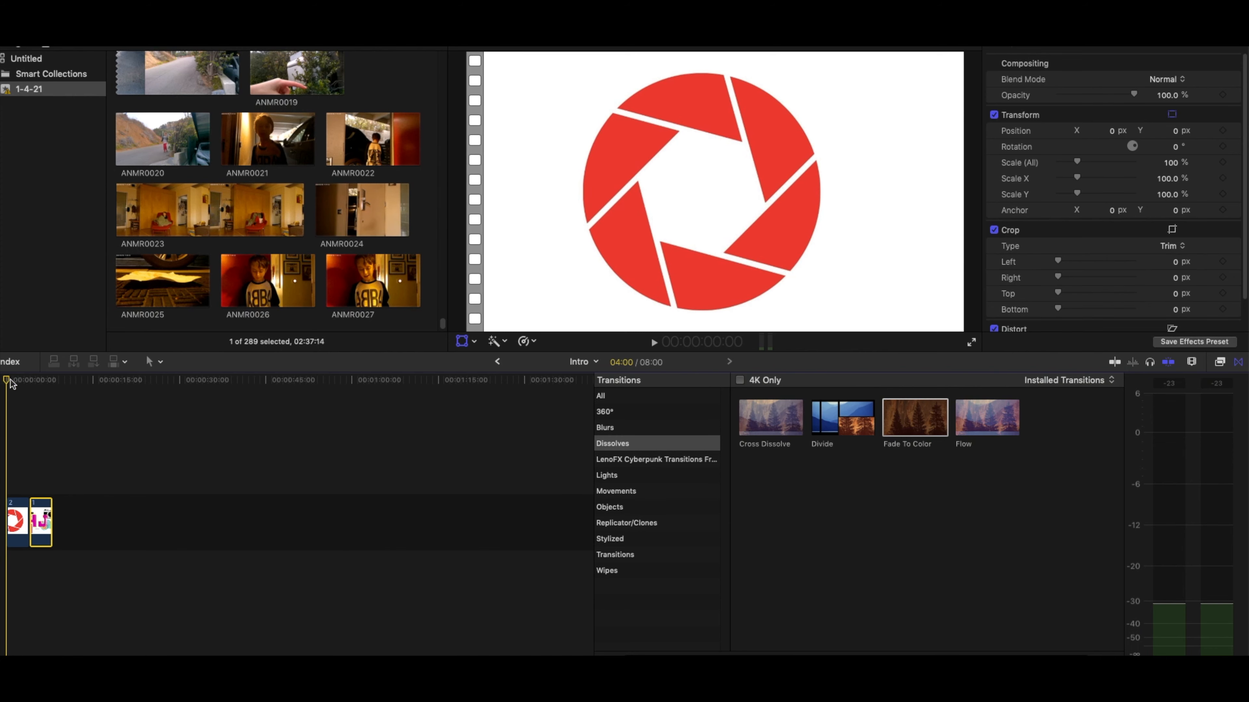
{"action": "mouse_move", "coordinate": [11, 384]}
{"action": "left_mouse_down"}
{"action": "mouse_move", "coordinate": [40, 382]}
{"action": "mouse_move", "coordinate": [5, 383]}
{"action": "mouse_move", "coordinate": [29, 386]}
{"action": "mouse_move", "coordinate": [19, 390]}
{"action": "left_mouse_up"}
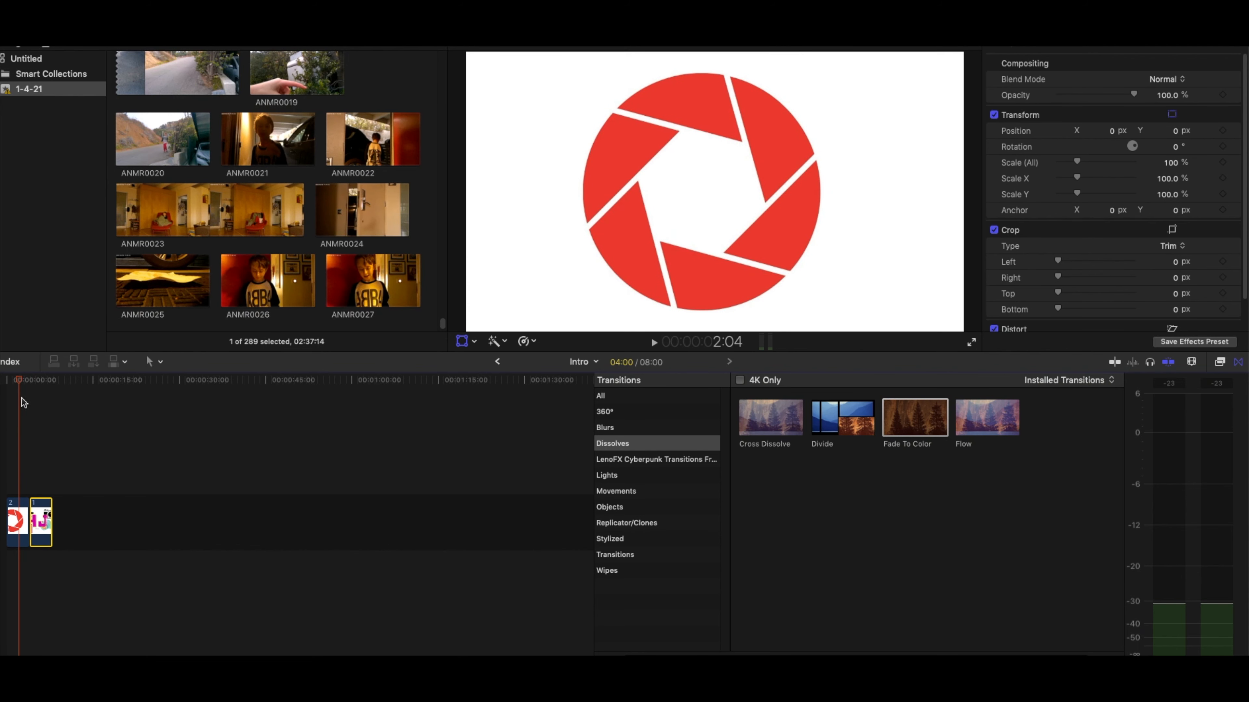
{"action": "left_click", "coordinate": [14, 522]}
{"action": "left_click", "coordinate": [44, 521]}
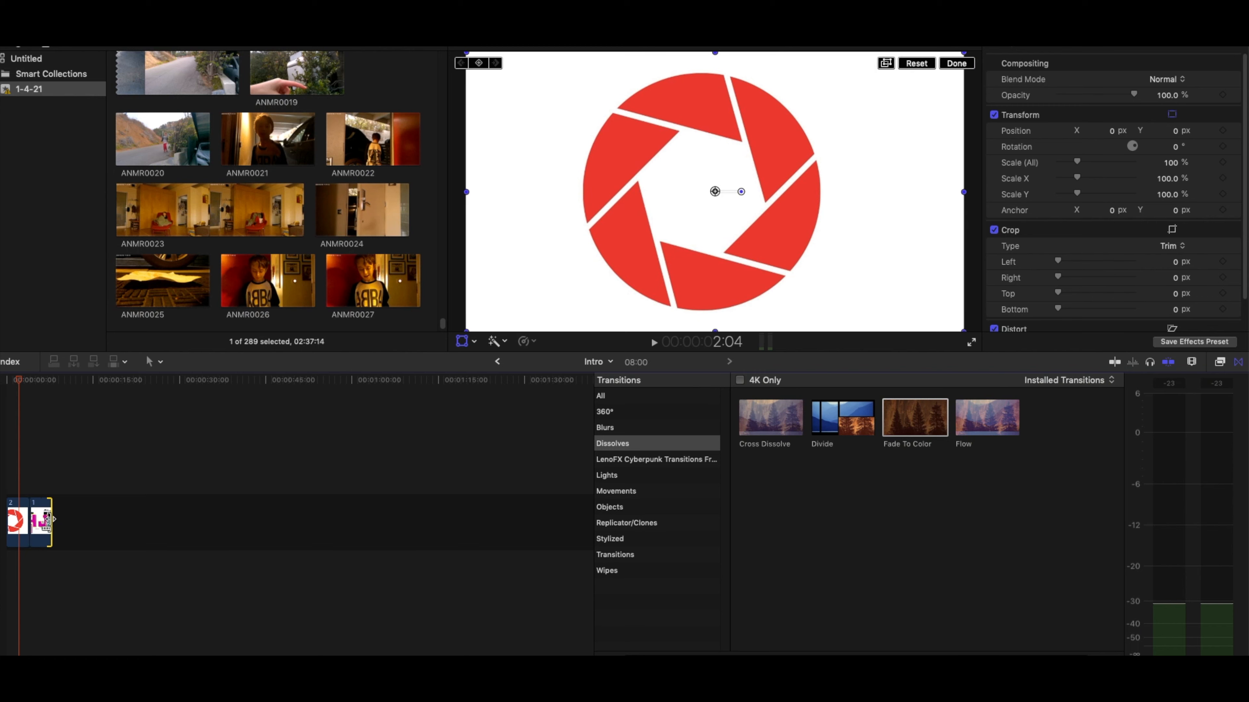
{"action": "left_click", "coordinate": [19, 523]}
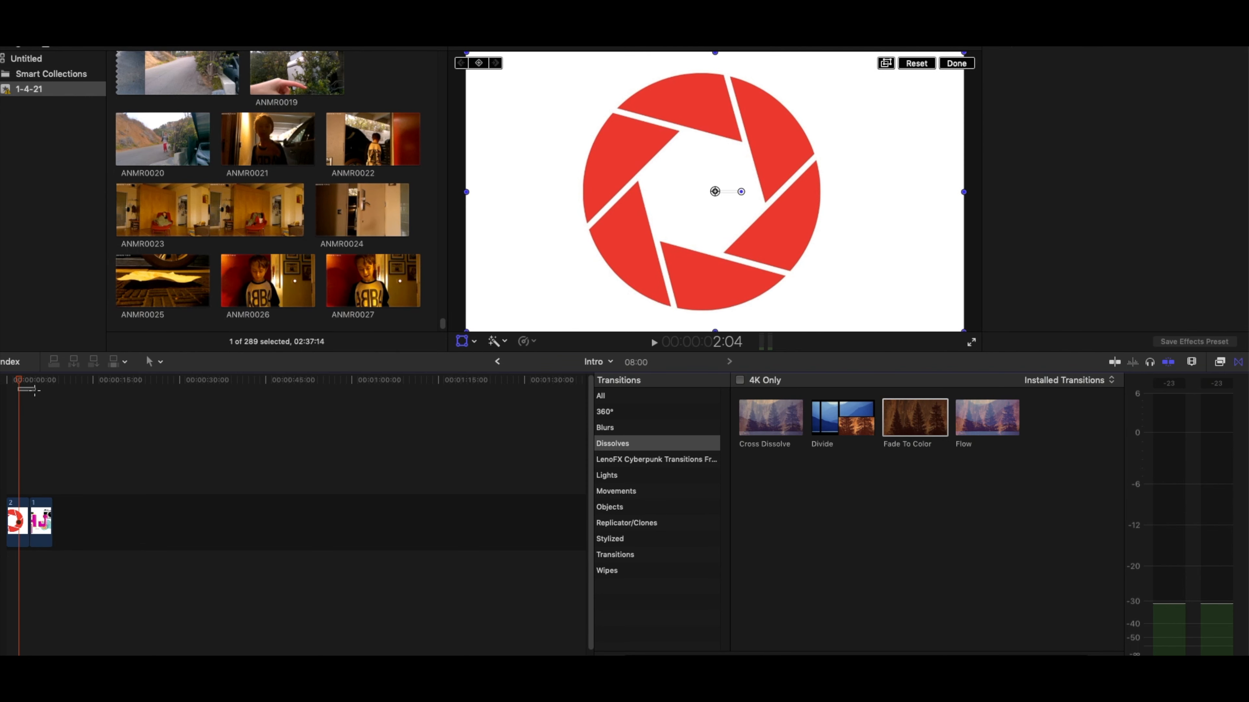
{"action": "left_click", "coordinate": [29, 381]}
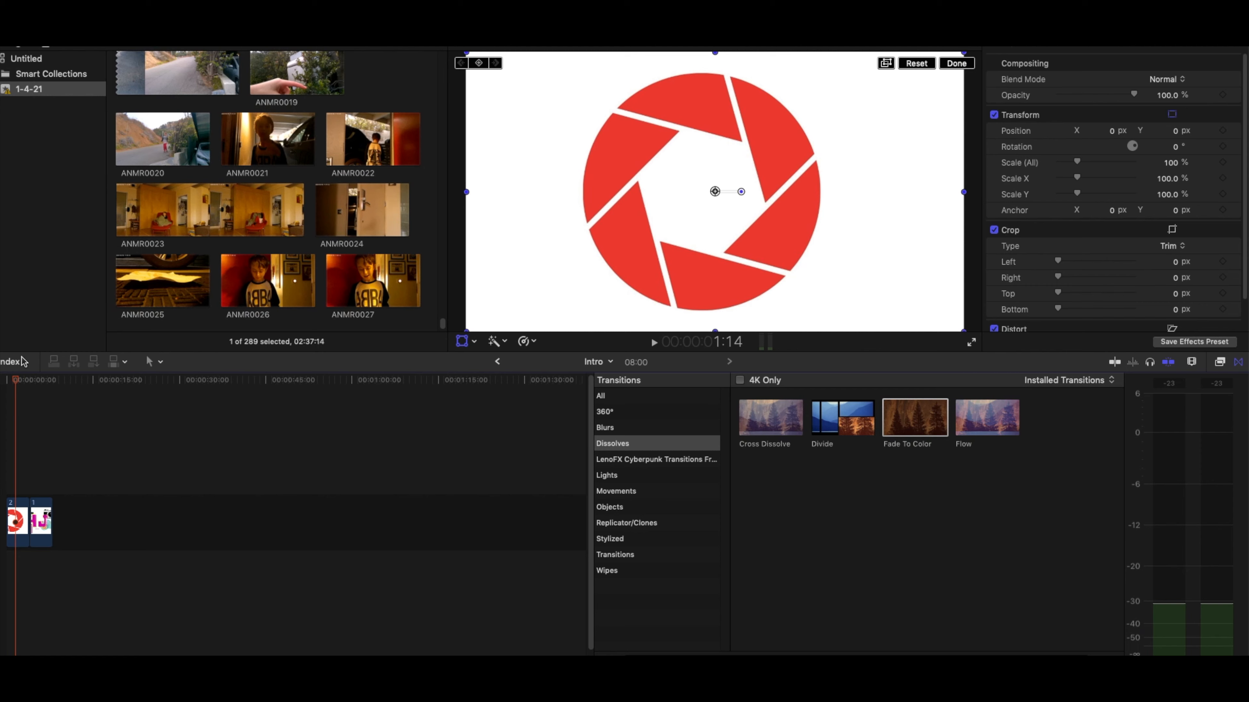
{"action": "left_click", "coordinate": [39, 380]}
{"action": "left_click_drag", "start_coordinate": [40, 383], "coordinate": [52, 380]}
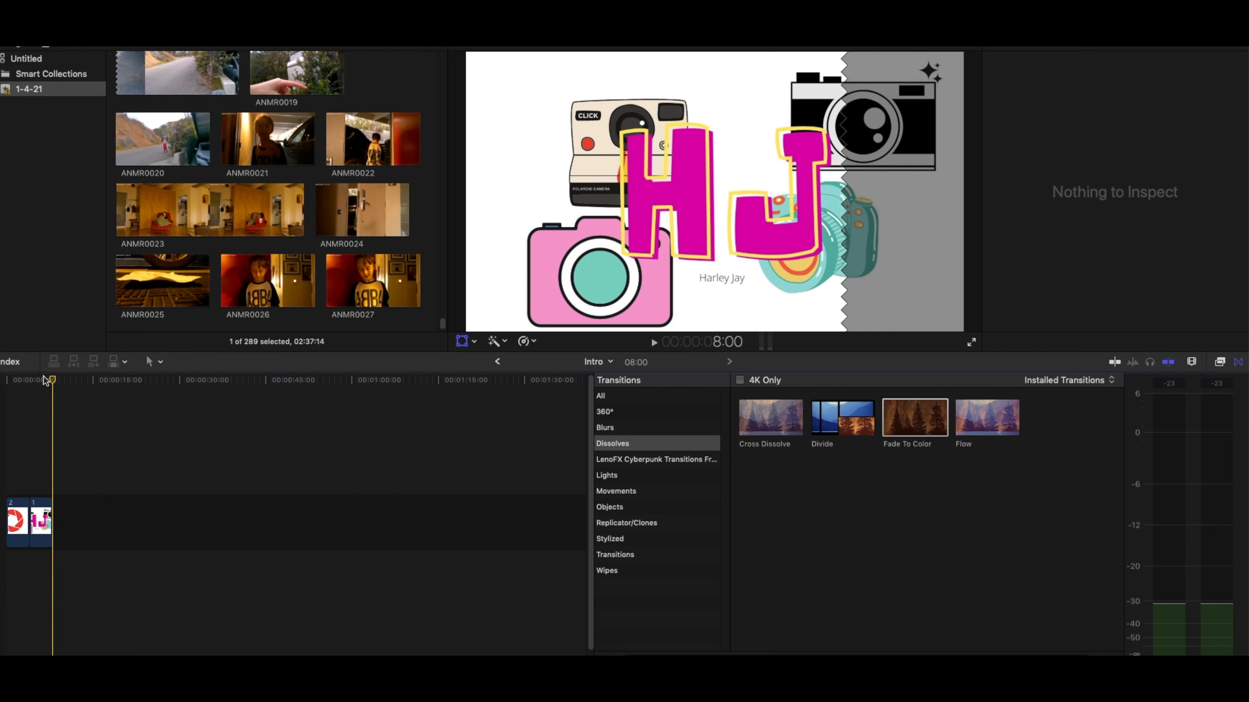
{"action": "left_click", "coordinate": [31, 380]}
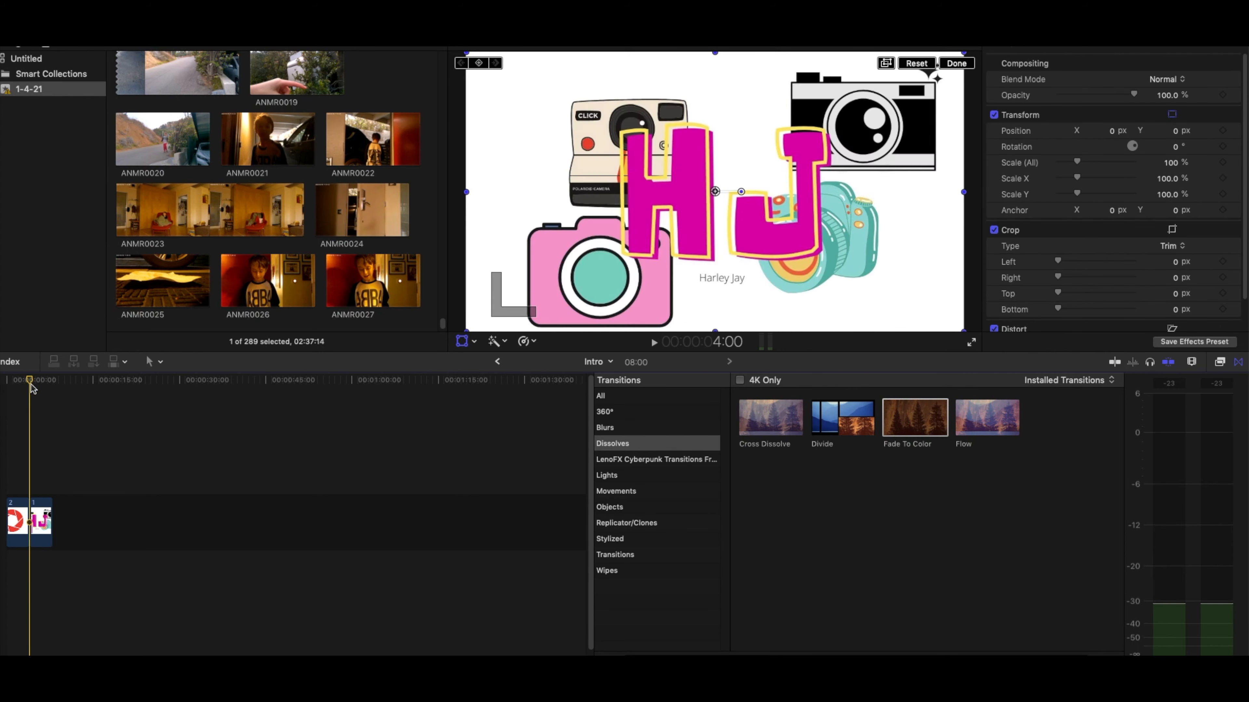
{"action": "left_click", "coordinate": [53, 398]}
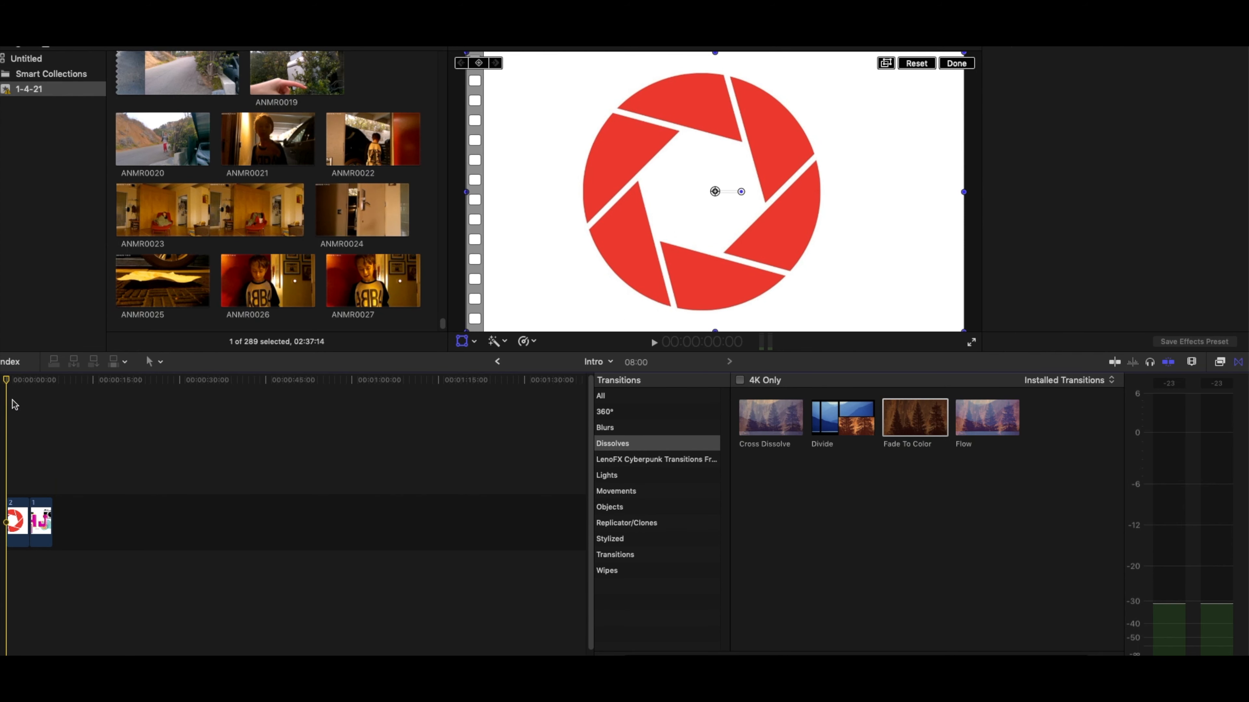
{"action": "left_click", "coordinate": [26, 516]}
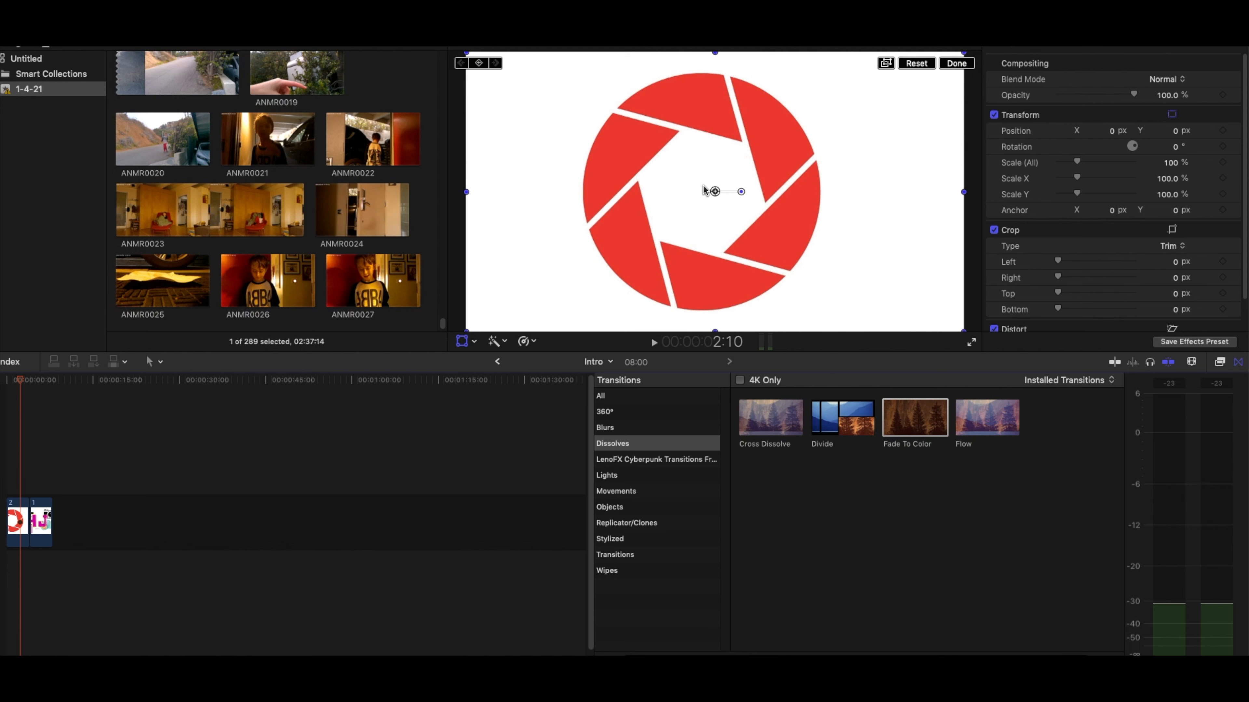
{"action": "left_click", "coordinate": [463, 341]}
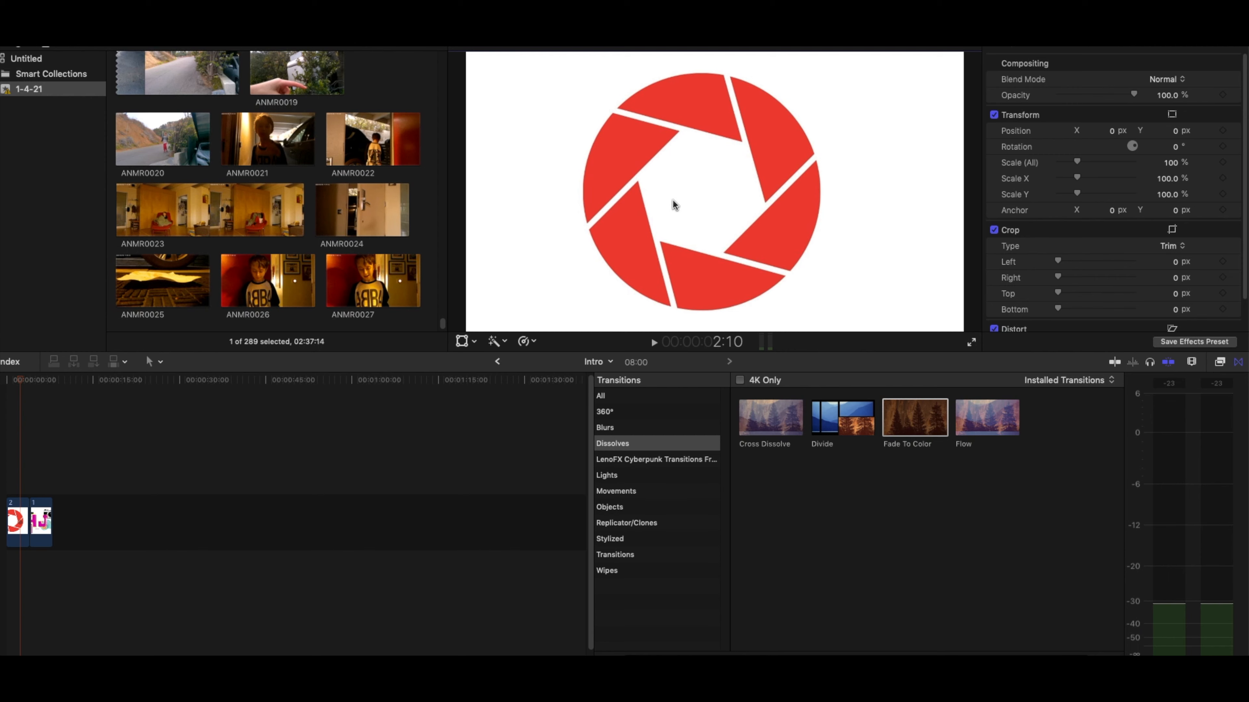
{"action": "left_click_drag", "start_coordinate": [22, 380], "coordinate": [40, 387]}
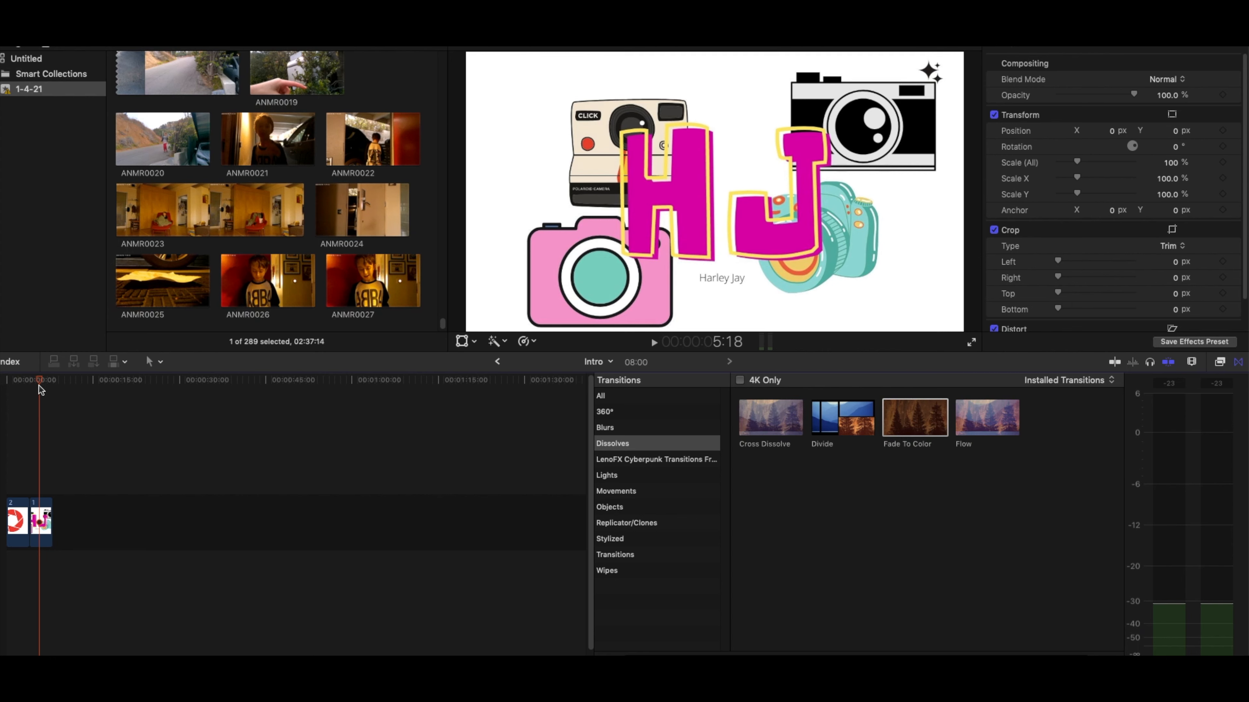
{"action": "left_click_drag", "start_coordinate": [40, 390], "coordinate": [17, 391]}
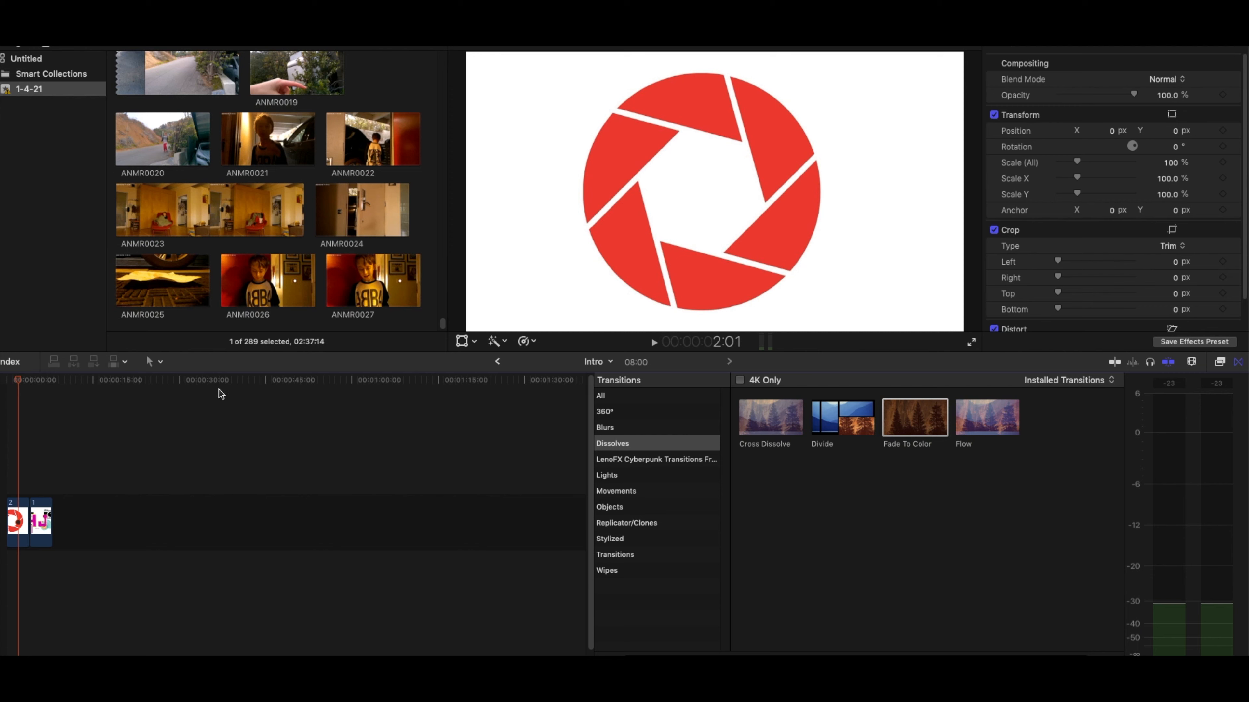
- Enable on-screen transform for the aperture clip and add a Scale (All) keyframe at 100% on its first frame
{"action": "left_click", "coordinate": [22, 520]}
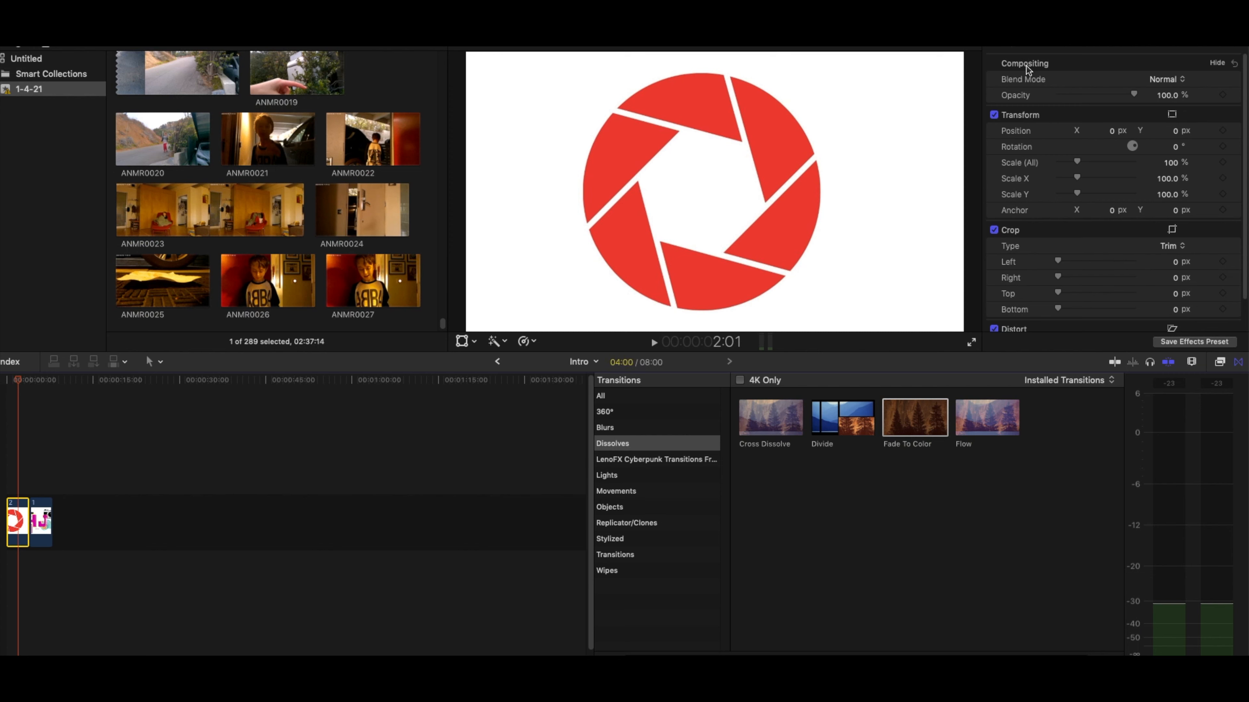
{"action": "left_click", "coordinate": [462, 340]}
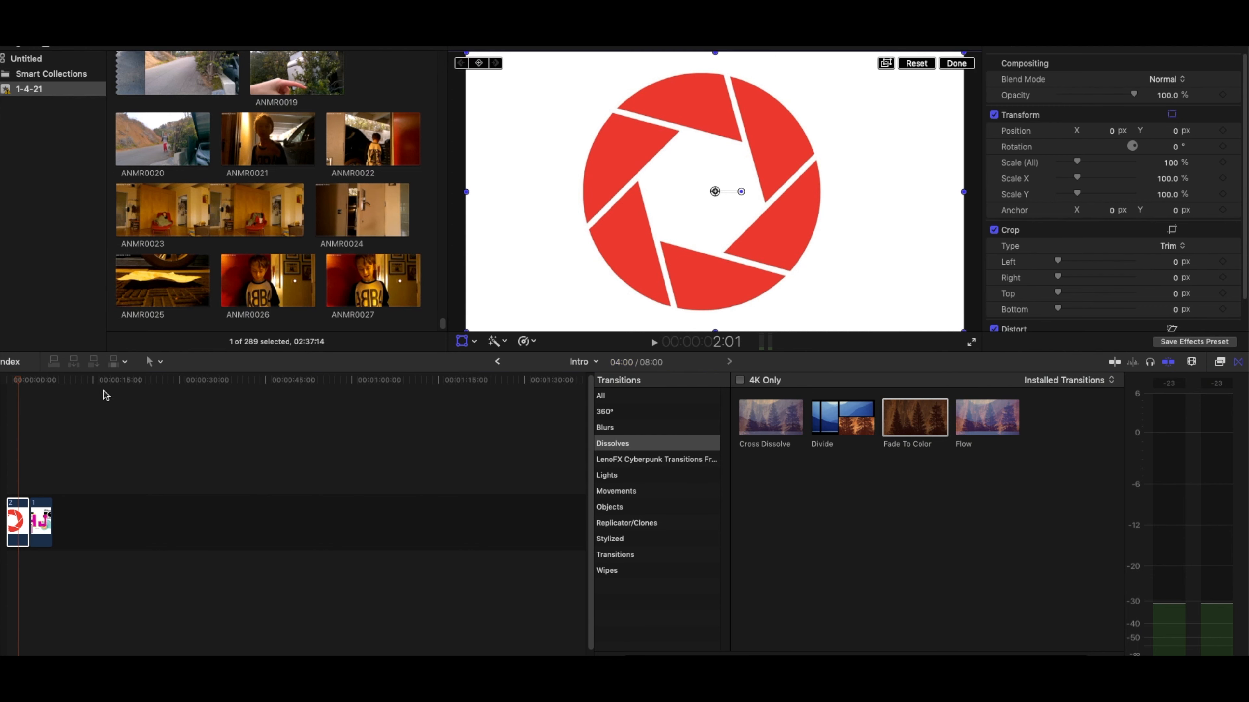
{"action": "left_click_drag", "start_coordinate": [17, 380], "coordinate": [3, 384]}
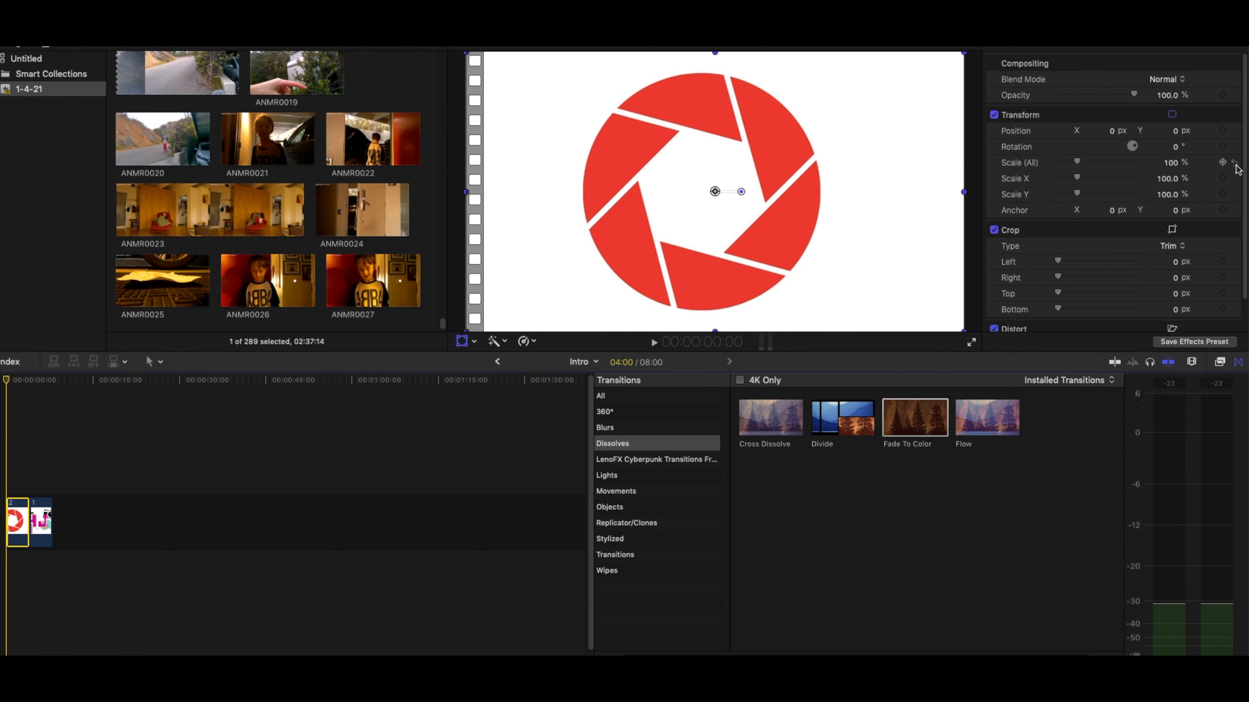
{"action": "left_click", "coordinate": [1223, 163]}
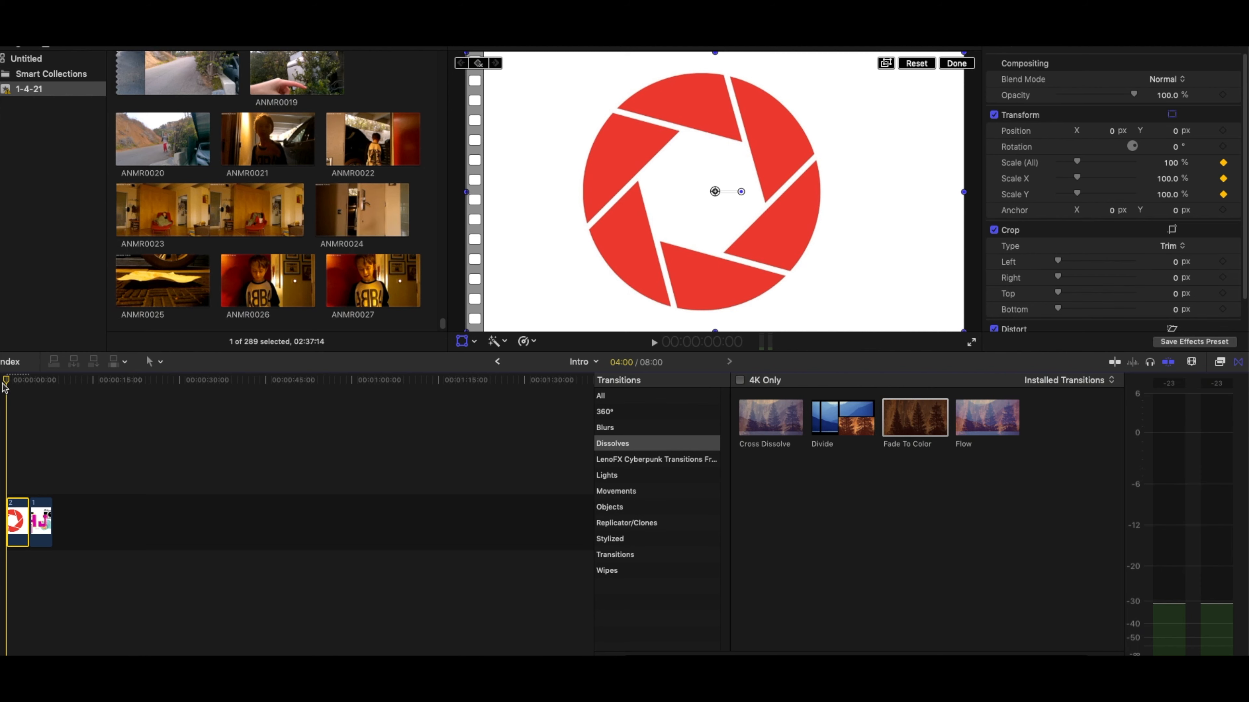
- Enlarge the aperture clip to a Scale (All) of 2905% at 3:23, just before its end
{"action": "left_click", "coordinate": [26, 382]}
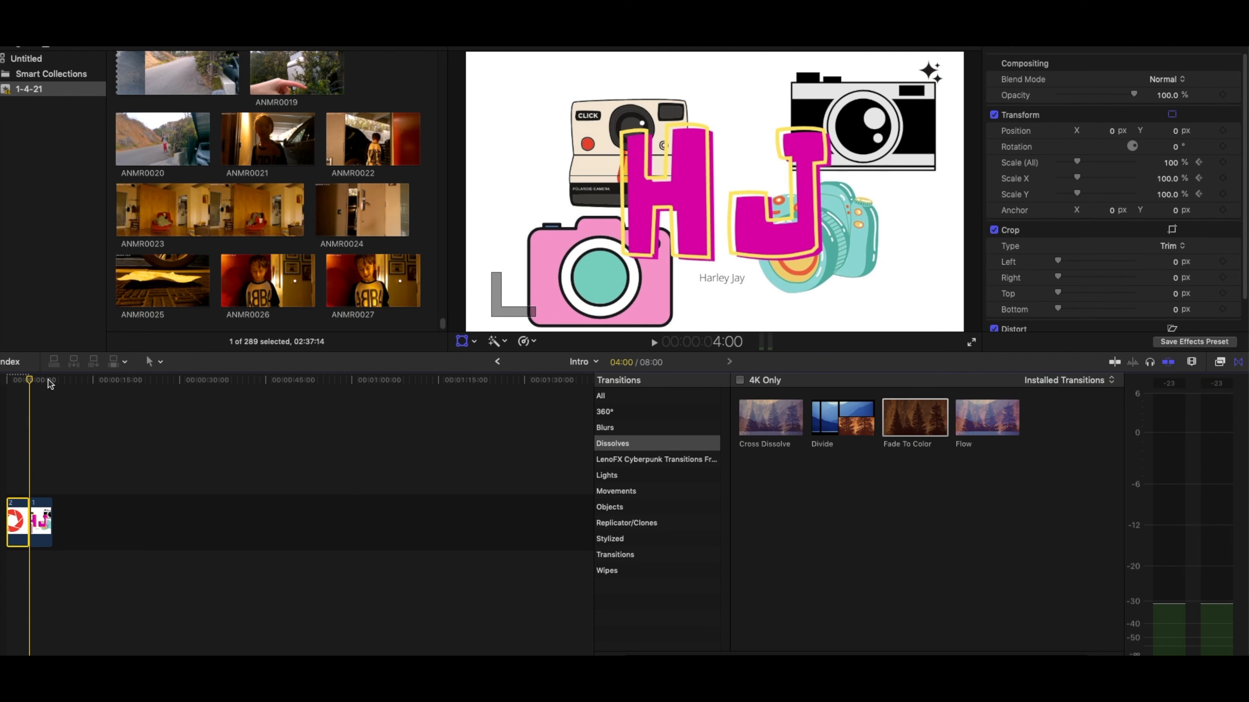
{"action": "key", "text": "Left"}
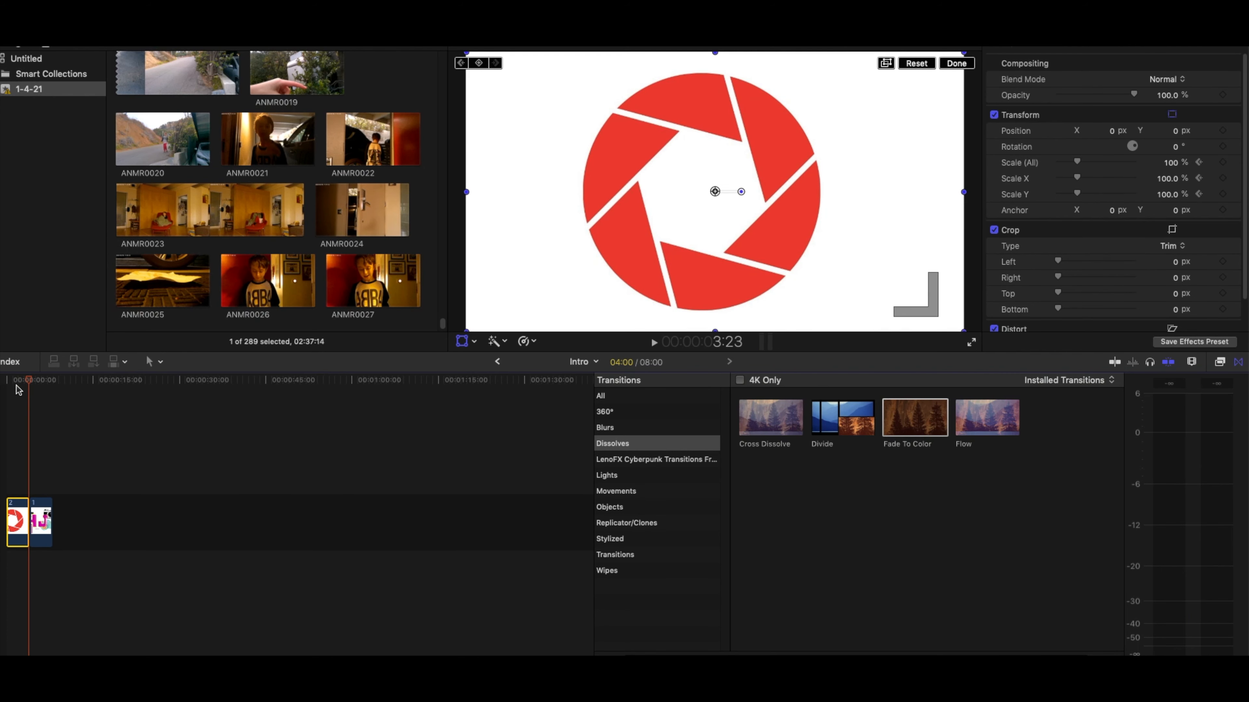
{"action": "left_click_drag", "start_coordinate": [465, 331], "coordinate": [93, 696]}
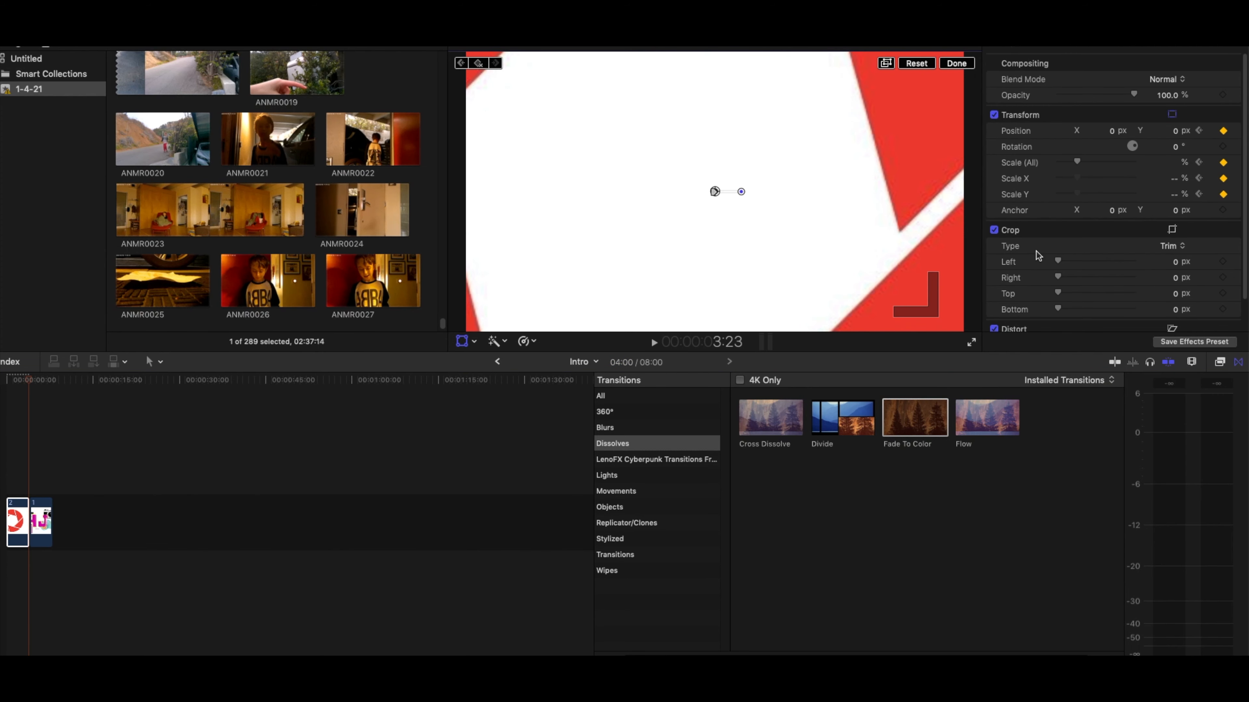
{"action": "left_click_drag", "start_coordinate": [1076, 161], "coordinate": [1190, 166]}
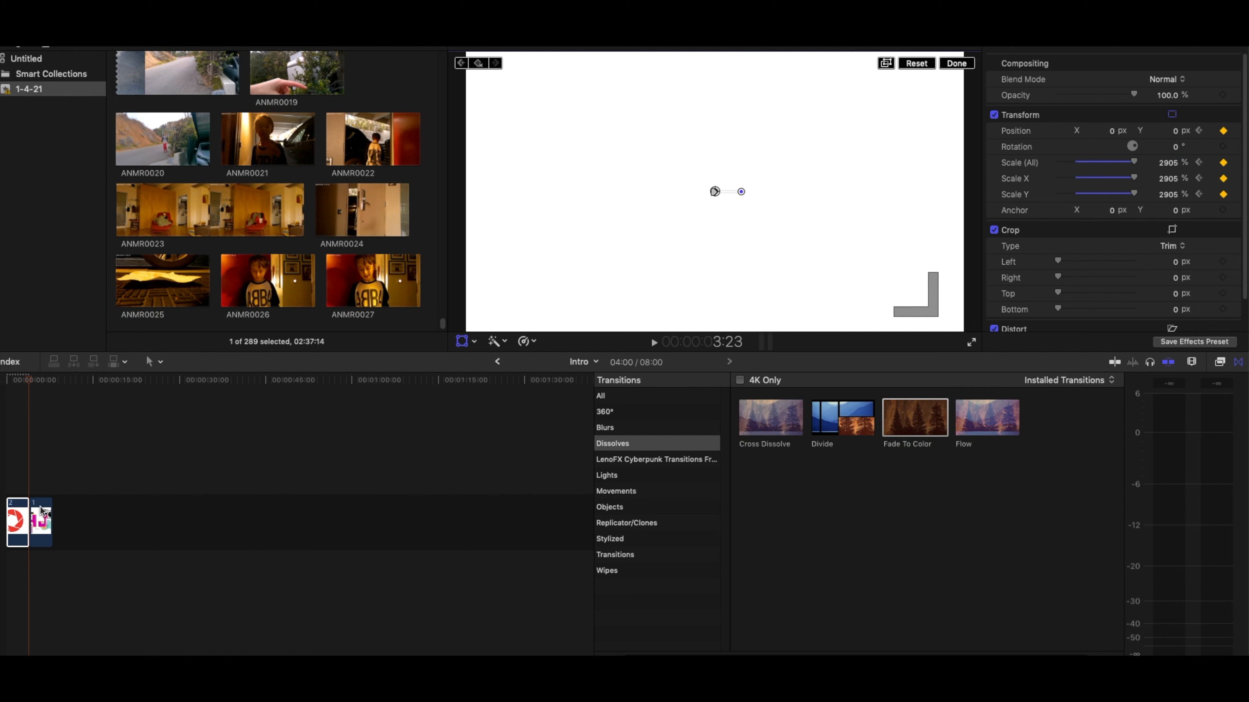
- Stack the HJ logo clip above the aperture clip so that it starts at 1:00, where the screen turns white
{"action": "left_click_drag", "start_coordinate": [41, 521], "coordinate": [31, 454]}
{"action": "left_click_drag", "start_coordinate": [32, 381], "coordinate": [10, 385]}
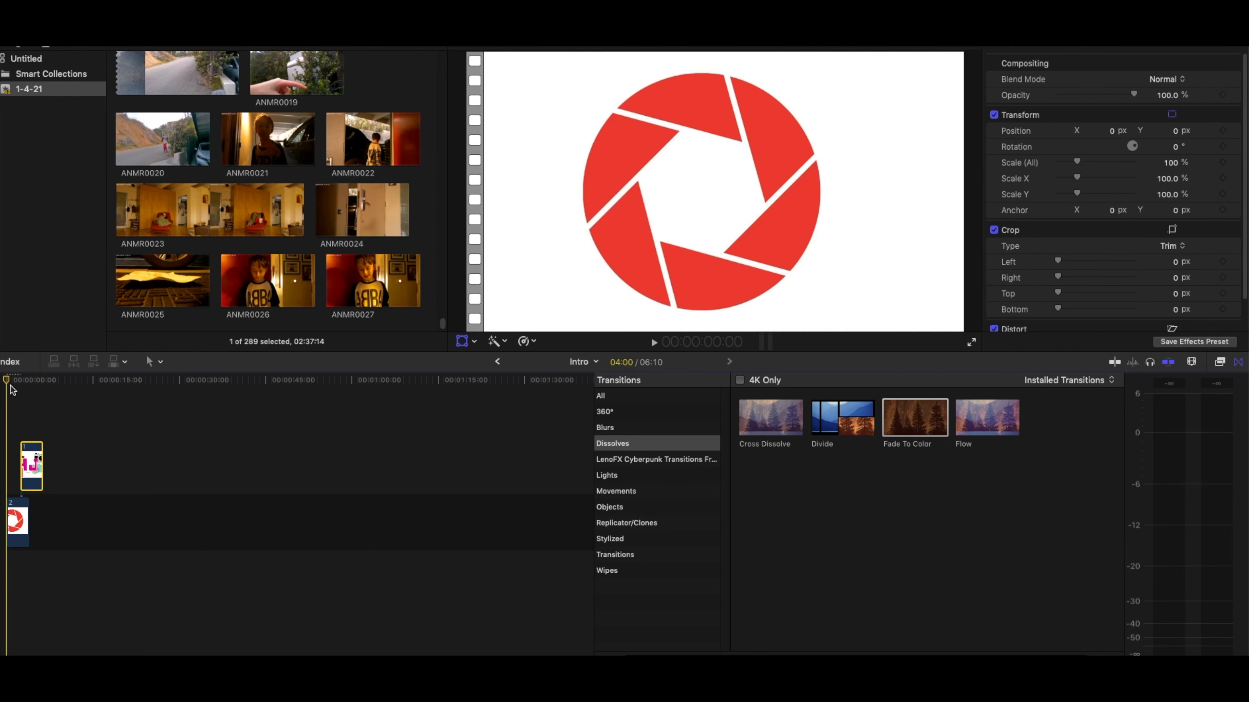
{"action": "key", "text": "space"}
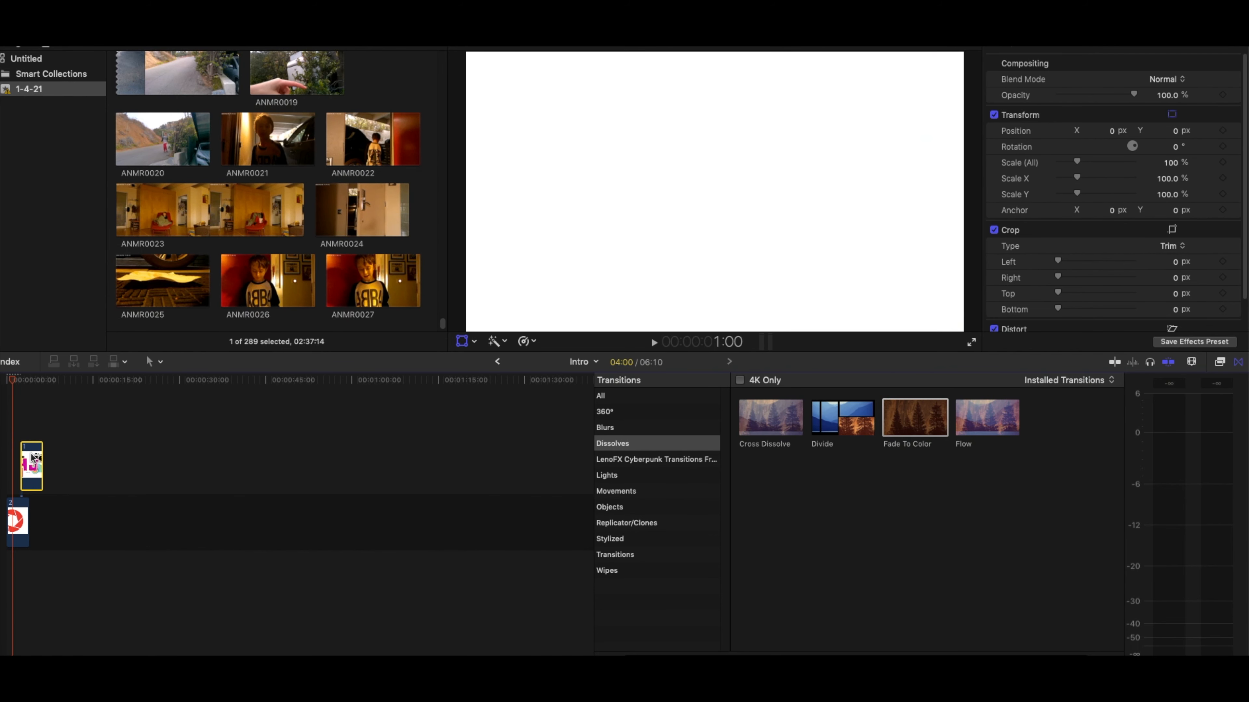
{"action": "left_click_drag", "start_coordinate": [28, 460], "coordinate": [23, 457]}
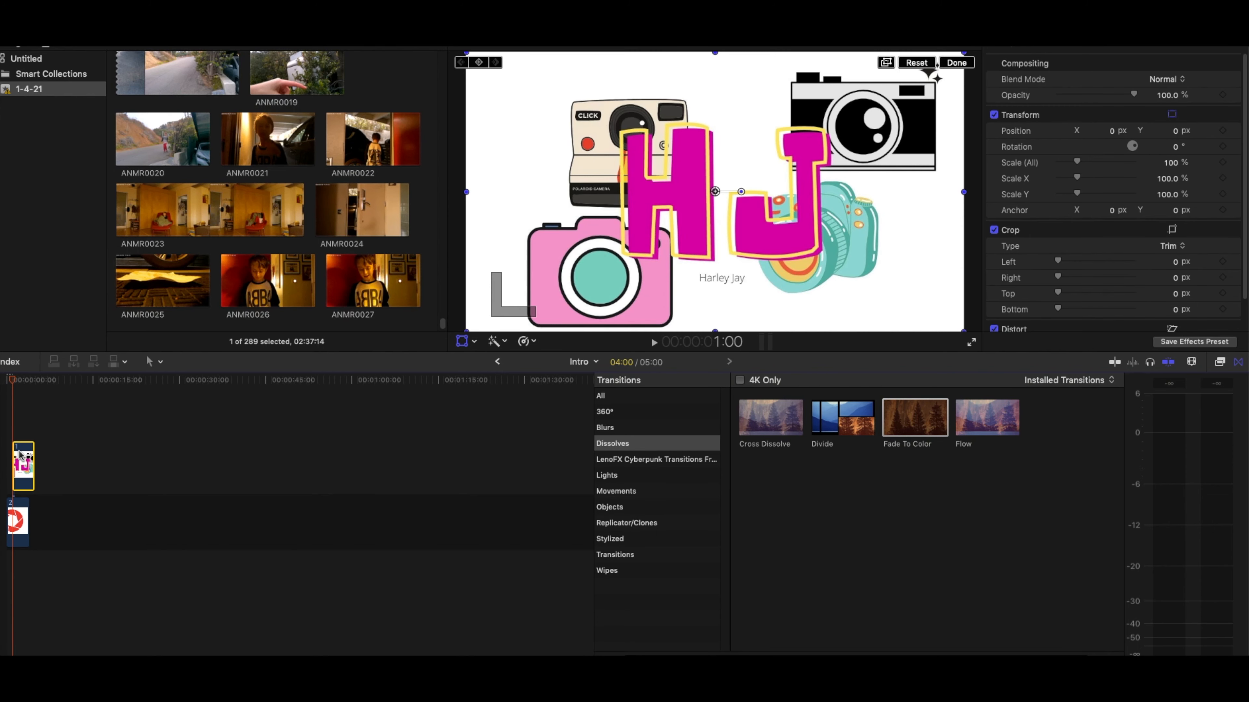
- Shrink the HJ logo clip to 0% Scale (All) at 1:04 and add a scale keyframe there
{"action": "key", "text": "Left"}
{"action": "key", "text": "Left"}
{"action": "key", "text": "Left"}
{"action": "key", "text": "Left"}
{"action": "key", "text": "Right"}
{"action": "key", "text": "Right"}
{"action": "key", "text": "Right"}
{"action": "key", "text": "Right"}
{"action": "key", "text": "Right"}
{"action": "key", "text": "Right"}
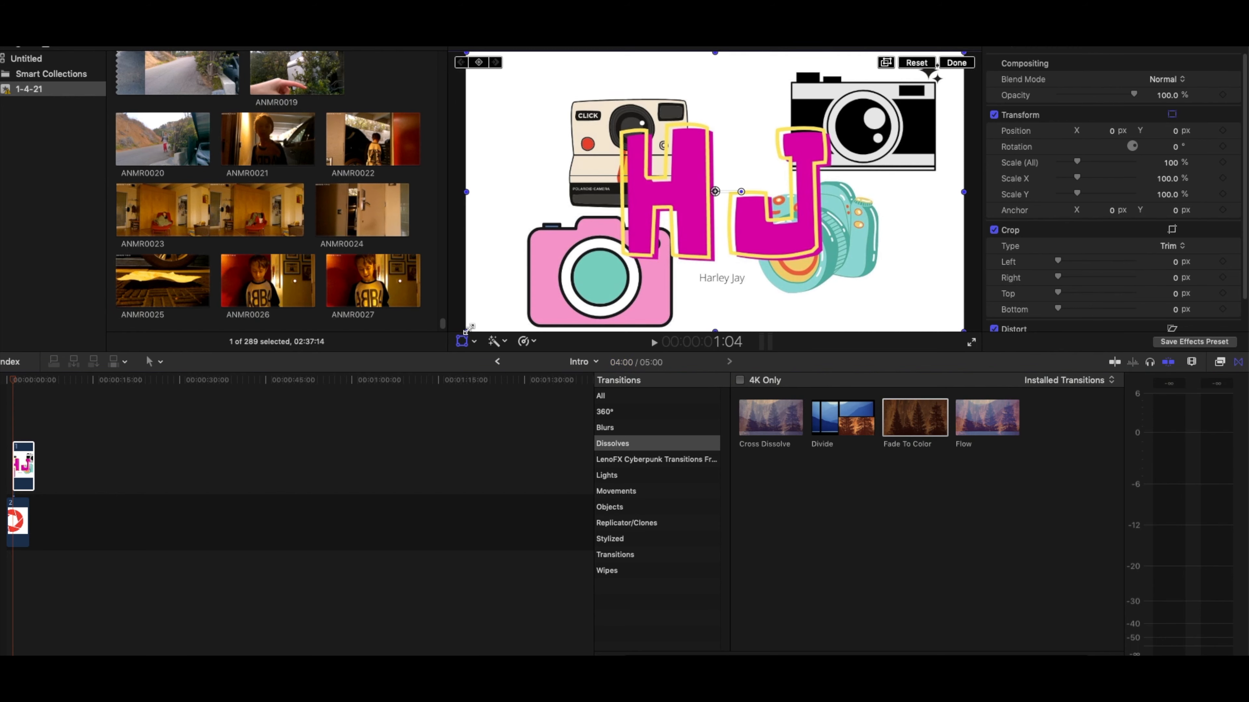
{"action": "left_click_drag", "start_coordinate": [471, 328], "coordinate": [715, 192]}
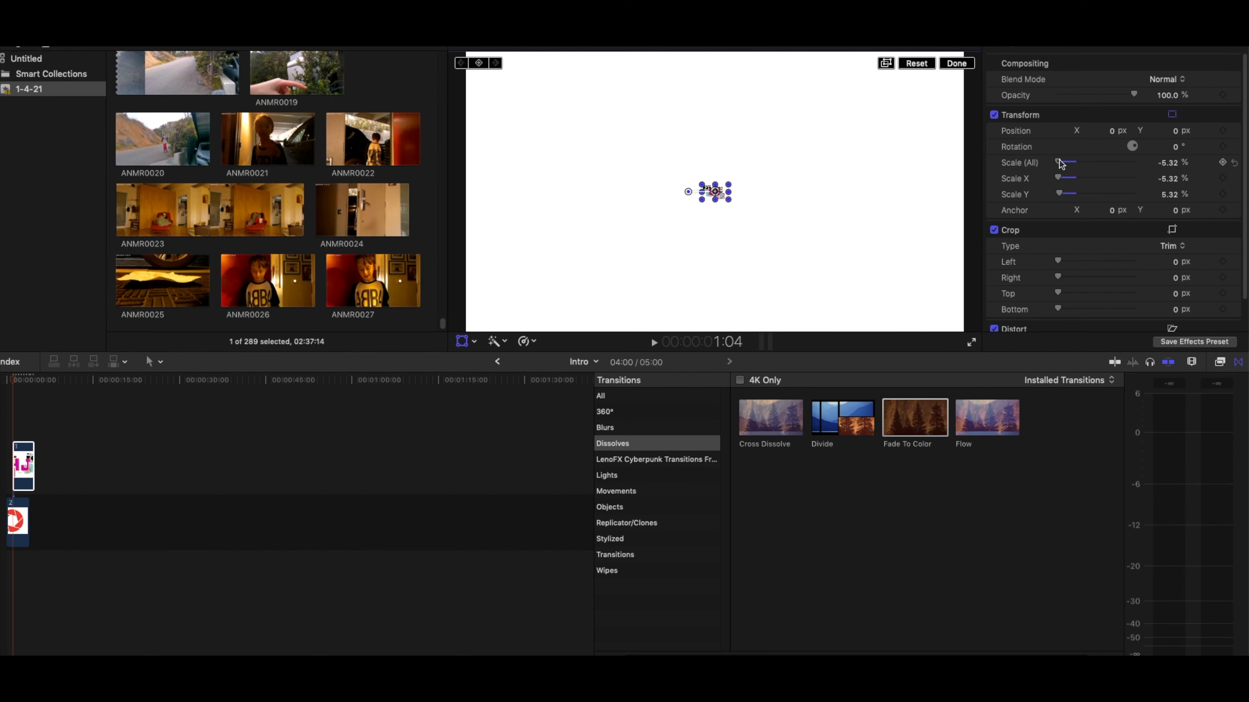
{"action": "left_click_drag", "start_coordinate": [1060, 160], "coordinate": [1060, 159]}
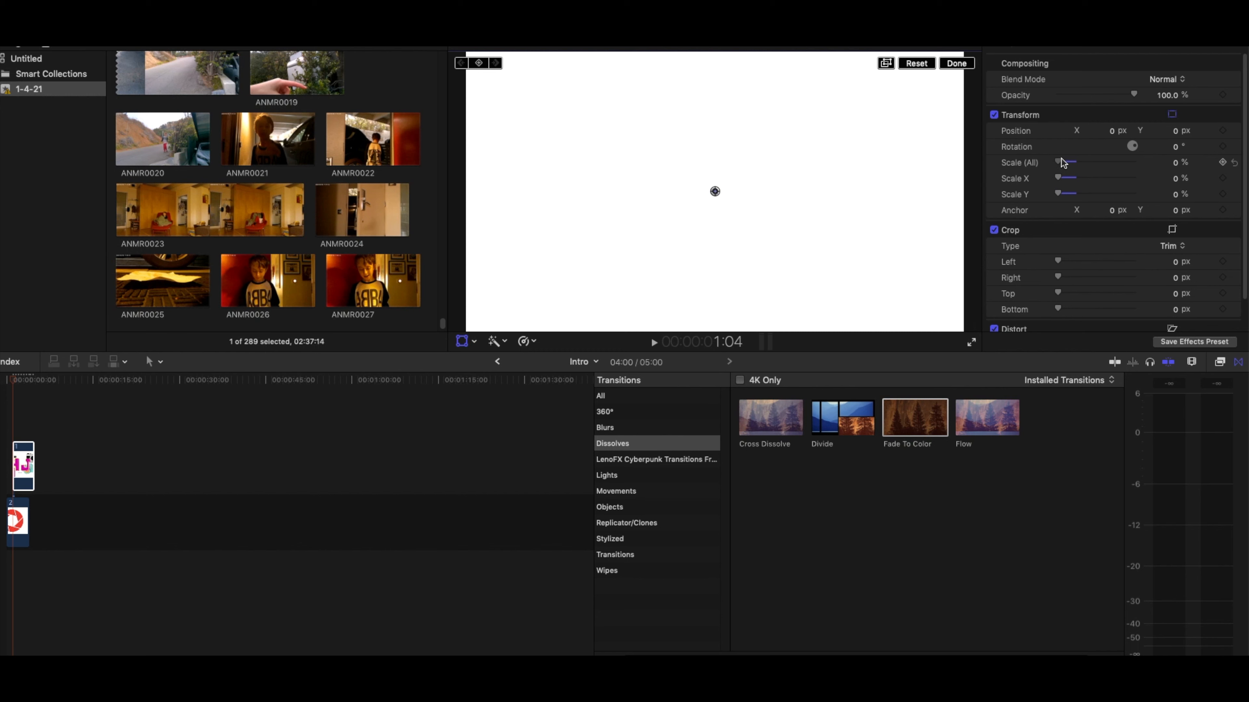
{"action": "left_click", "coordinate": [1222, 163]}
- Scale the HJ logo clip up to 105% at 3:12 and reposition it to about X -23.3 px, Y 52.9 px
{"action": "left_click_drag", "start_coordinate": [10, 383], "coordinate": [28, 382]}
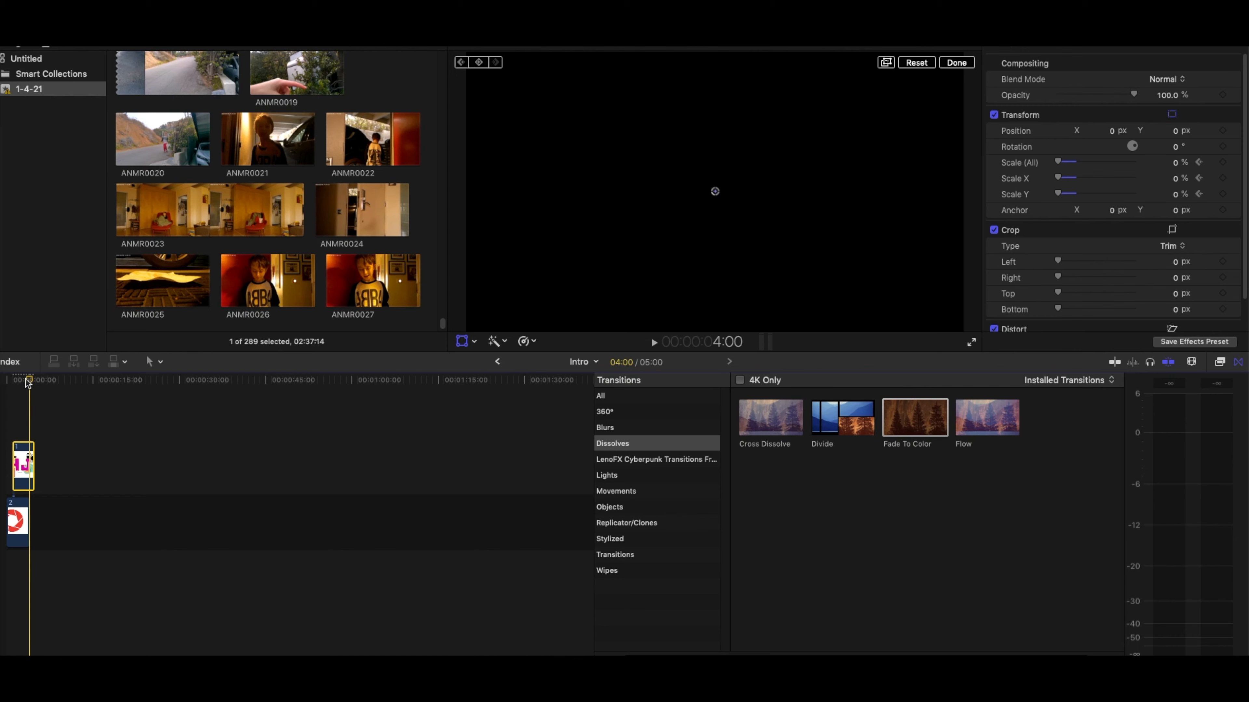
{"action": "key", "text": "Left"}
{"action": "key", "text": "Left"}
{"action": "key", "text": "Left"}
{"action": "key", "text": "Left"}
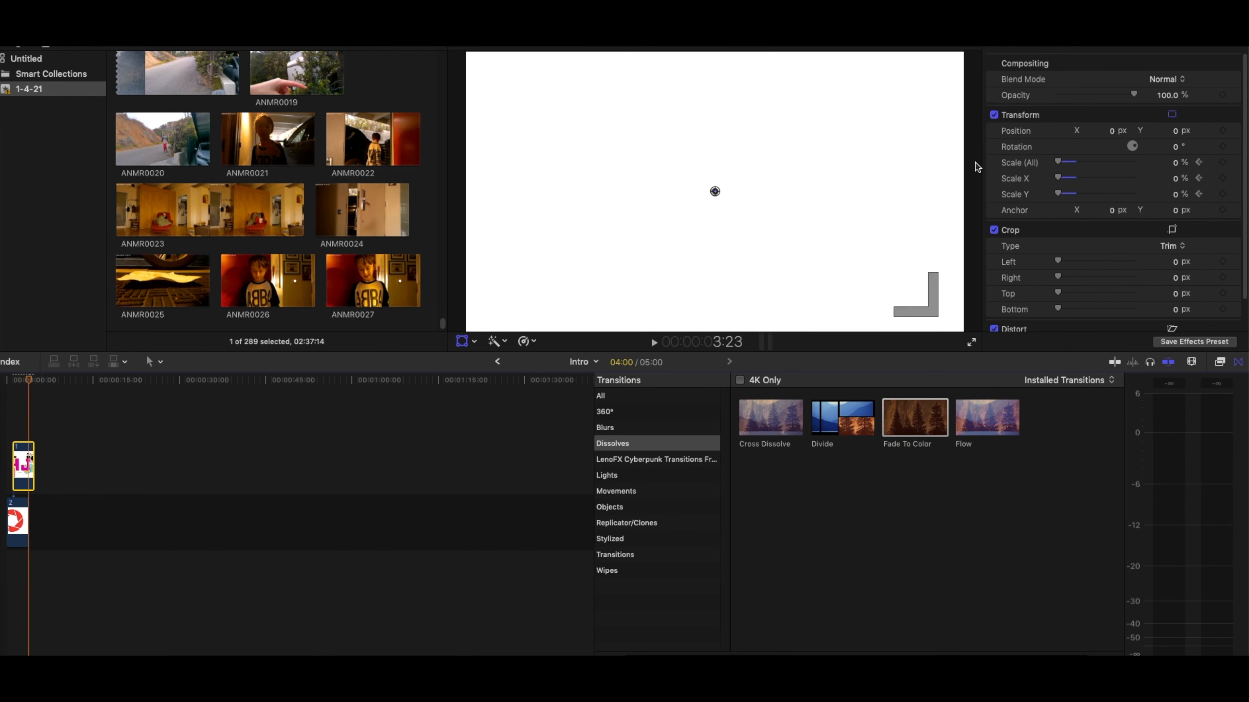
{"action": "key", "text": "Left"}
{"action": "key", "text": "Left"}
{"action": "key", "text": "Left"}
{"action": "key", "text": "Left"}
{"action": "key", "text": "Left"}
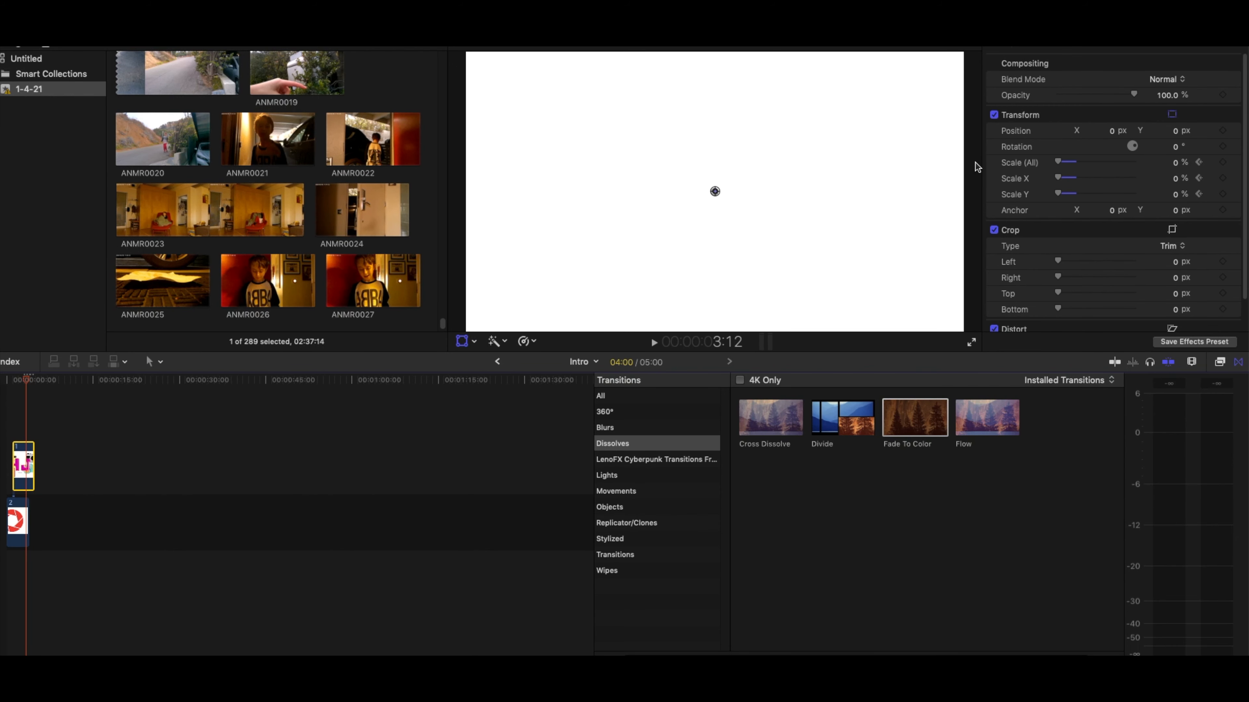
{"action": "left_click_drag", "start_coordinate": [1057, 162], "coordinate": [1078, 165]}
{"action": "left_click_drag", "start_coordinate": [802, 197], "coordinate": [797, 187]}
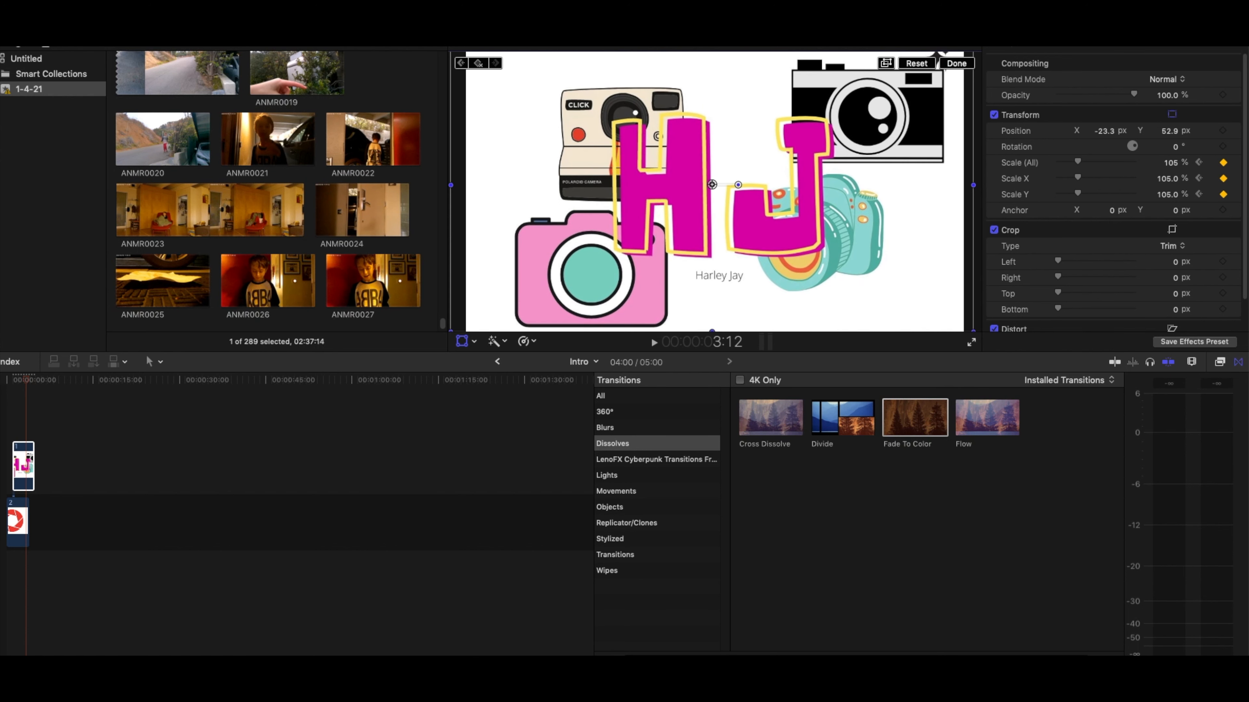
- Play the intro from the beginning to review the zoom from the aperture into the logo
{"action": "left_click_drag", "start_coordinate": [30, 381], "coordinate": [3, 385]}
{"action": "key", "text": "space"}
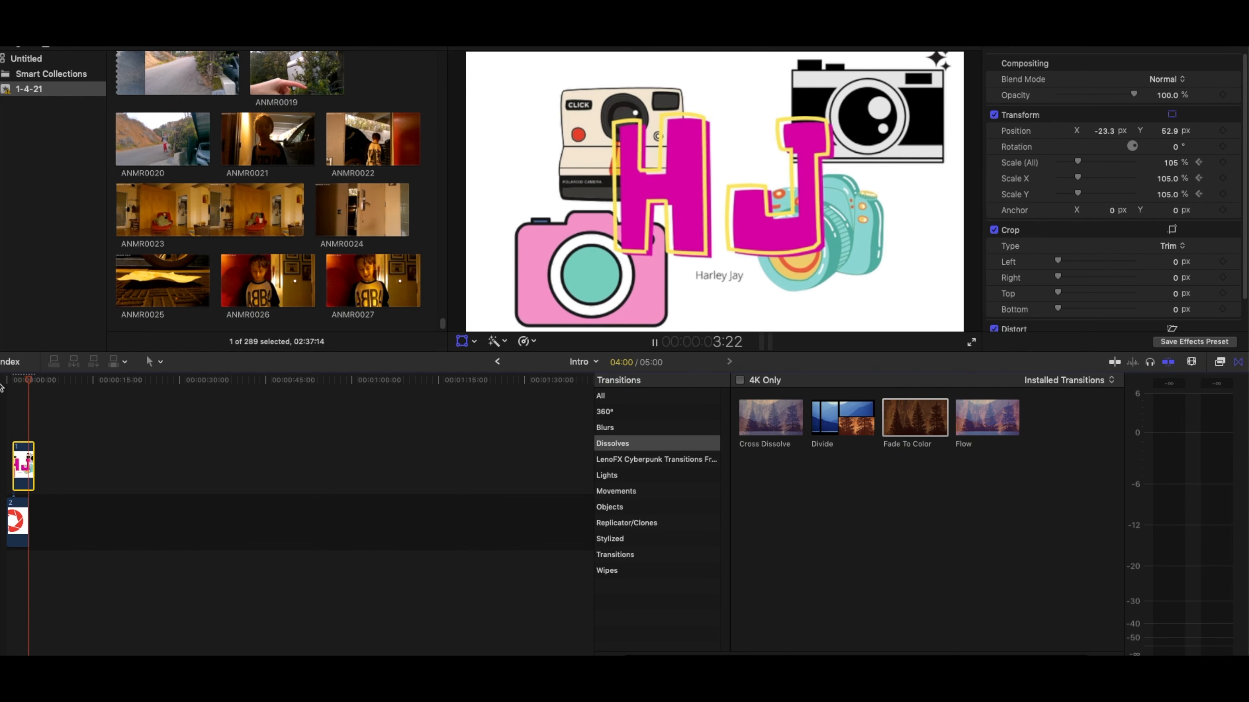
{"action": "key", "text": "space"}
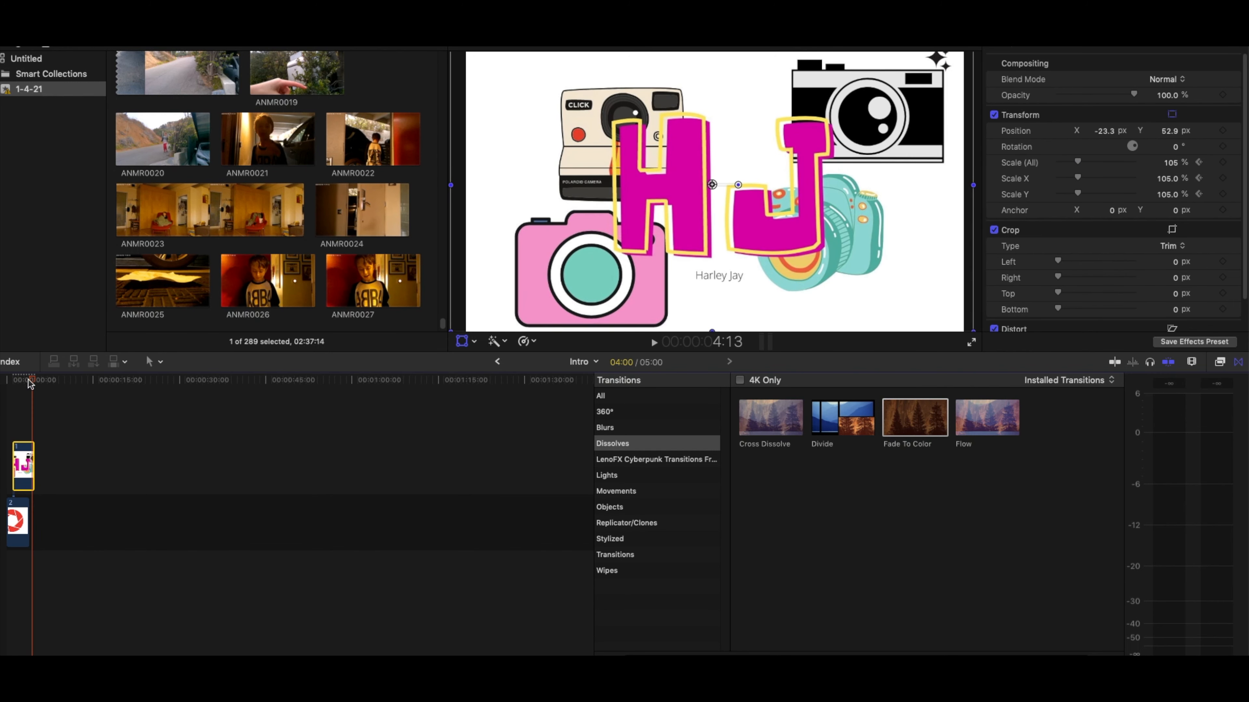
- Select both stacked clips and check which fast retiming speeds are offered for them
{"action": "left_click", "coordinate": [12, 383]}
{"action": "left_click_drag", "start_coordinate": [28, 558], "coordinate": [24, 448]}
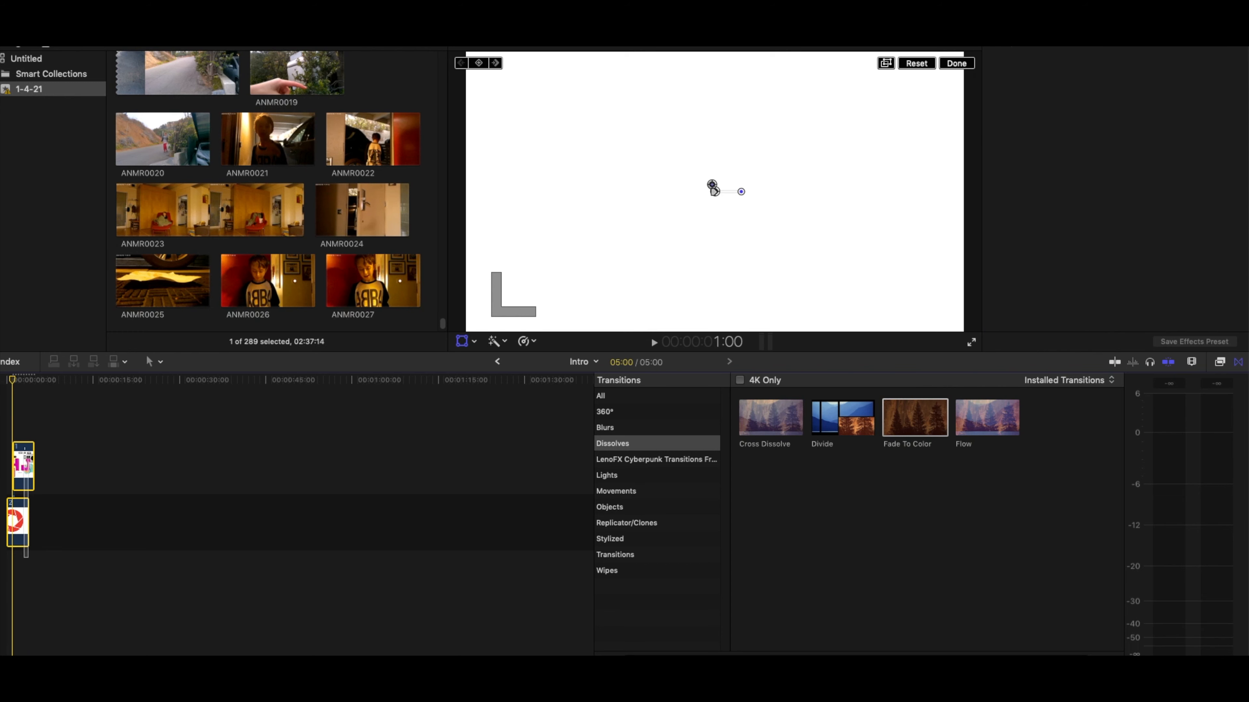
{"action": "left_click", "coordinate": [524, 341]}
{"action": "mouse_move", "coordinate": [531, 366]}
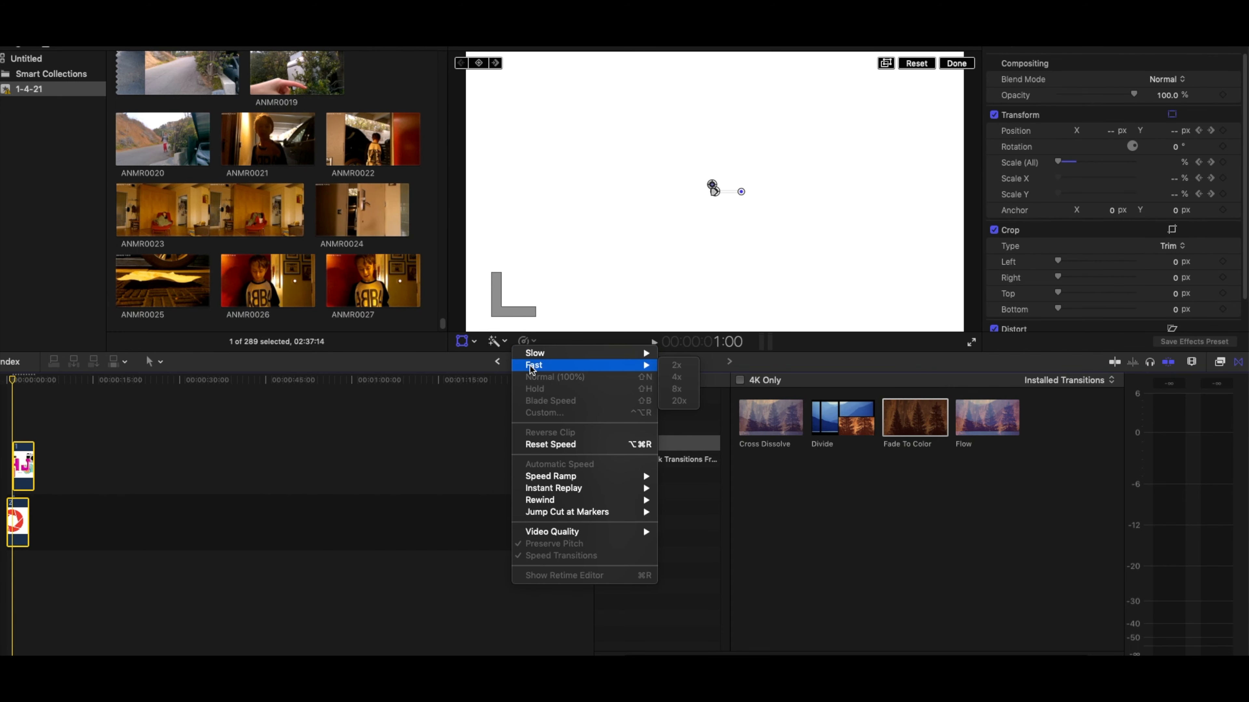
{"action": "left_click", "coordinate": [172, 450]}
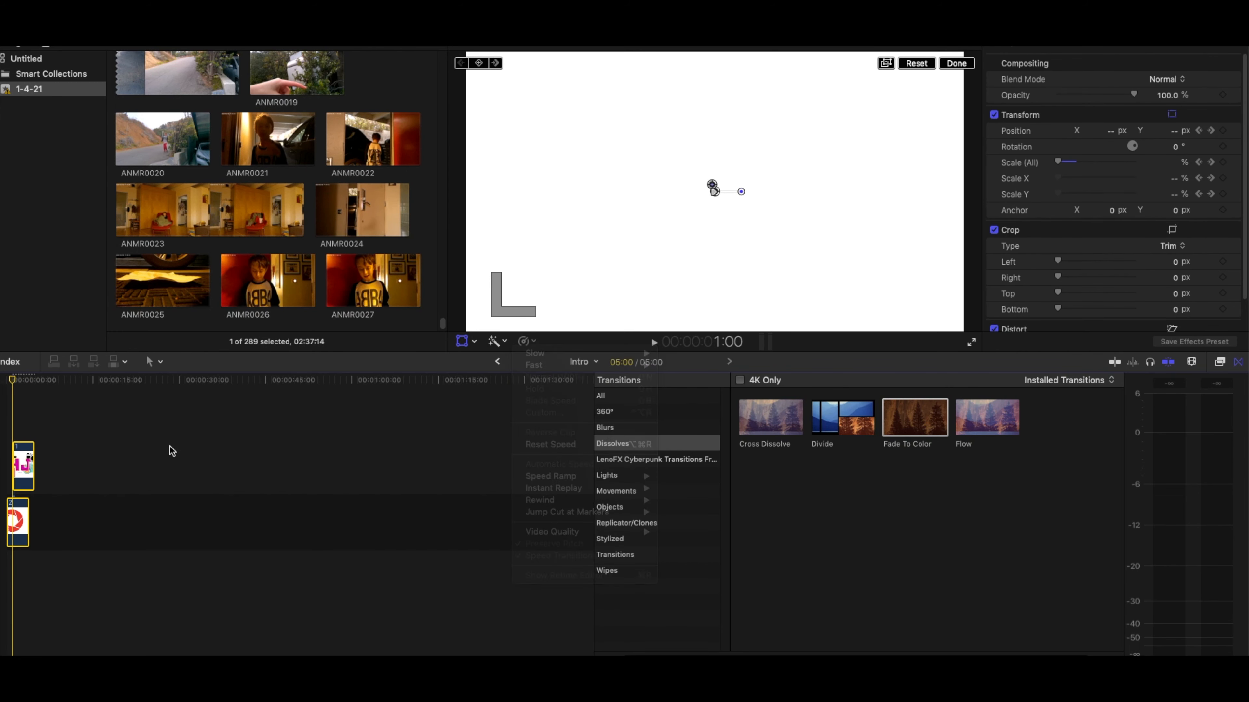
- Combine the two selected stacked clips into a new compound clip in the 1-4-21 event
{"action": "right_click", "coordinate": [30, 456]}
{"action": "left_click", "coordinate": [45, 462]}
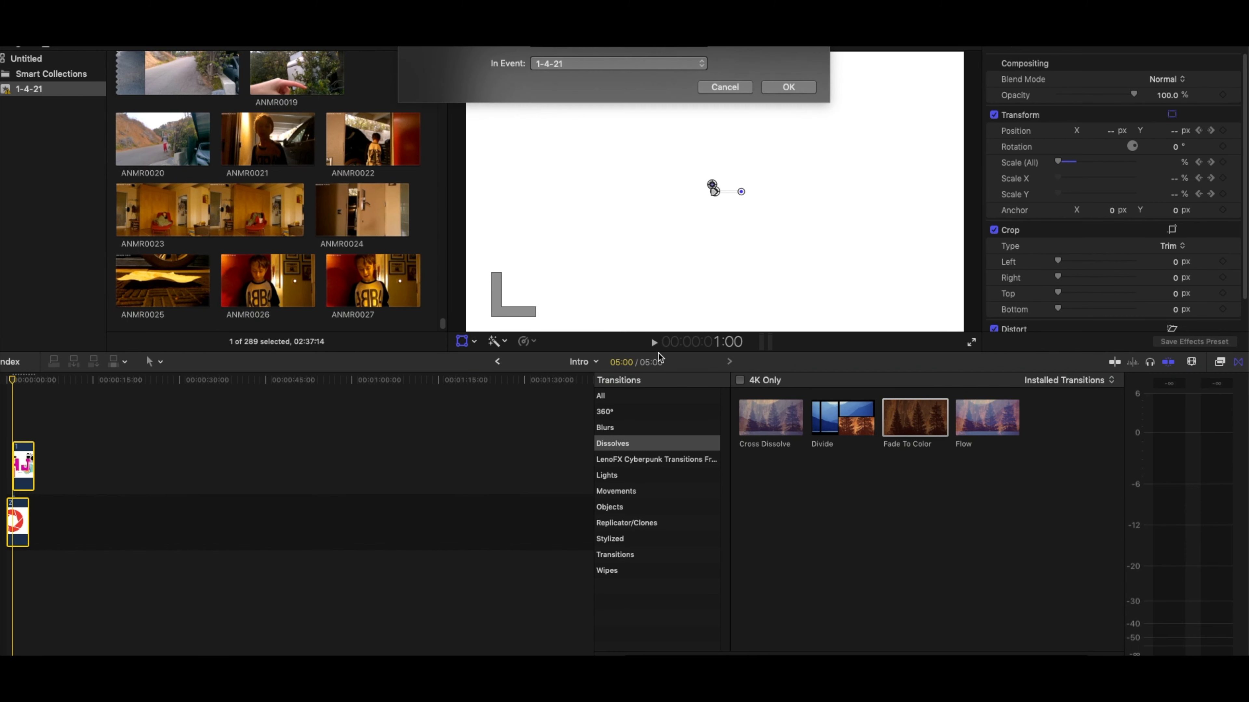
{"action": "key", "text": "Return"}
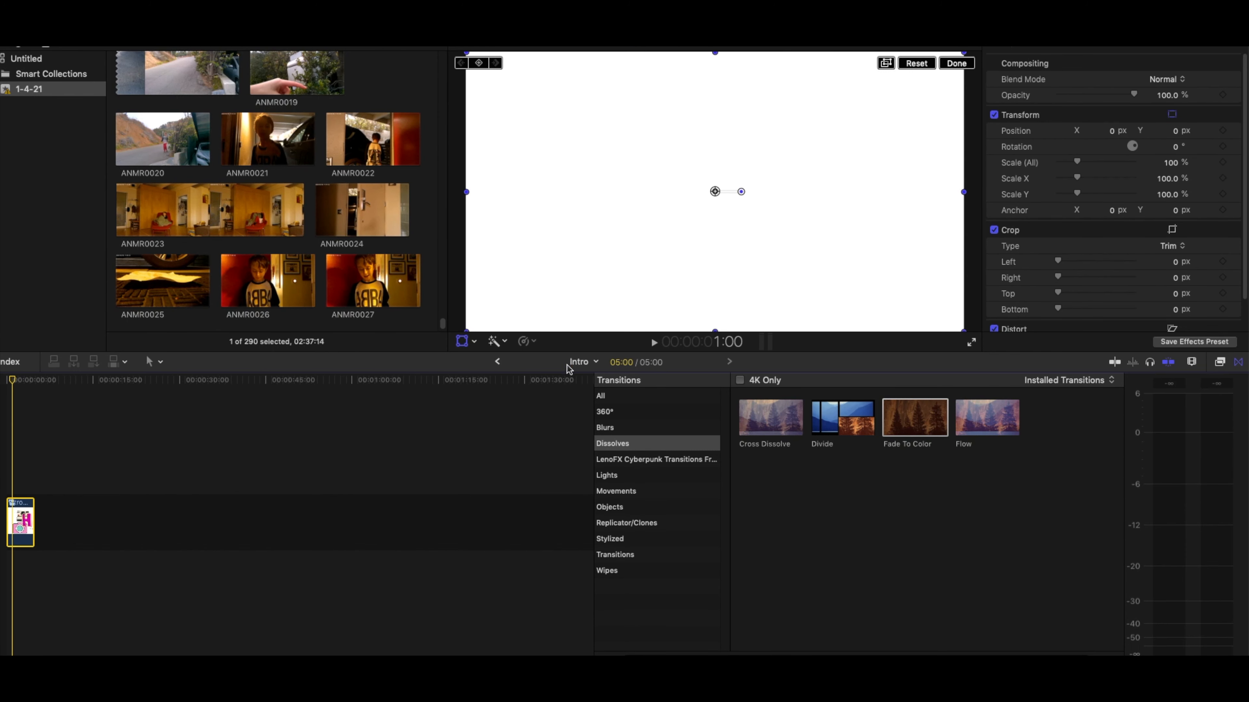
- Try retiming the compound clip to the Fast 8x speed
{"action": "left_click", "coordinate": [531, 342]}
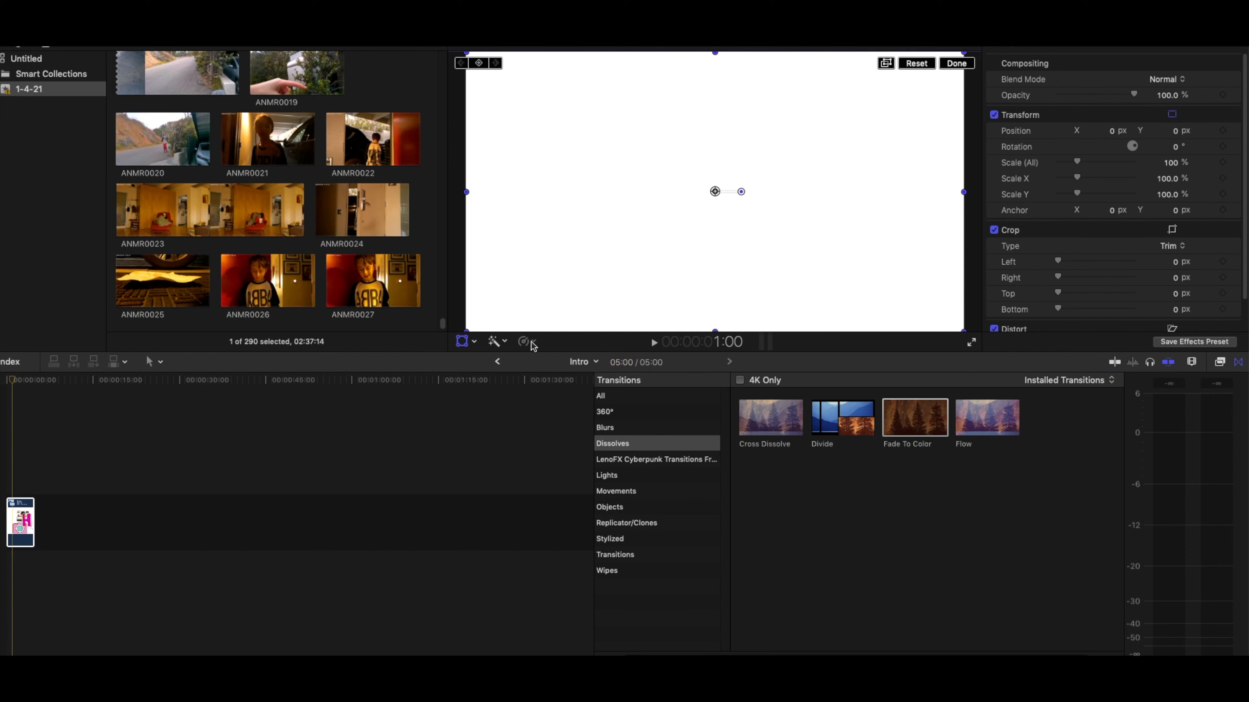
{"action": "left_click", "coordinate": [531, 342]}
{"action": "mouse_move", "coordinate": [614, 365]}
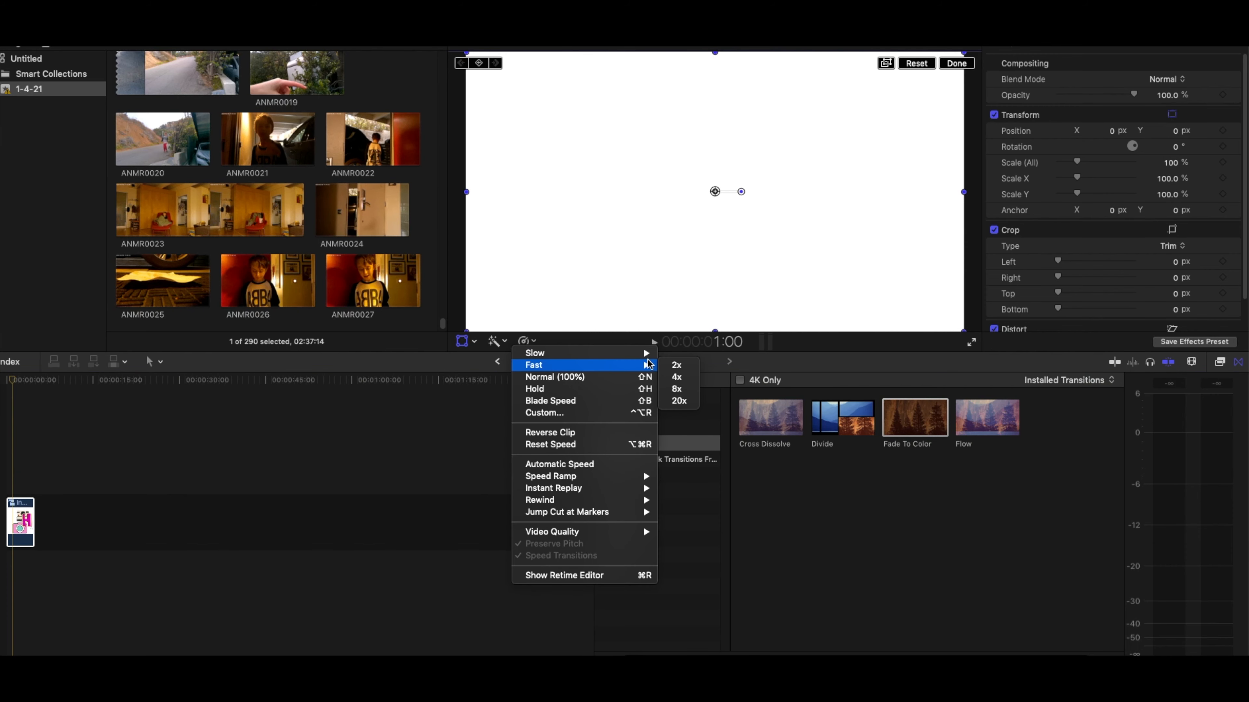
{"action": "left_click", "coordinate": [683, 393]}
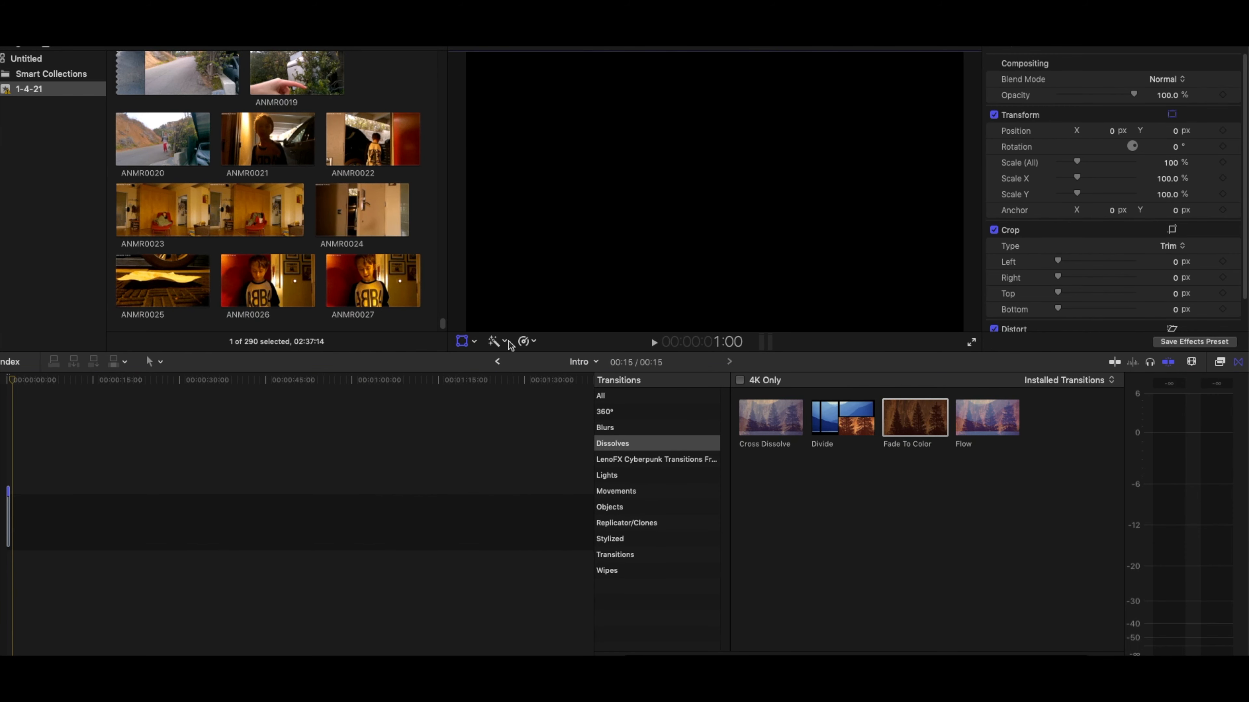
- Retime the compound clip to the Fast 2x speed
{"action": "left_click", "coordinate": [525, 341]}
{"action": "mouse_move", "coordinate": [634, 365]}
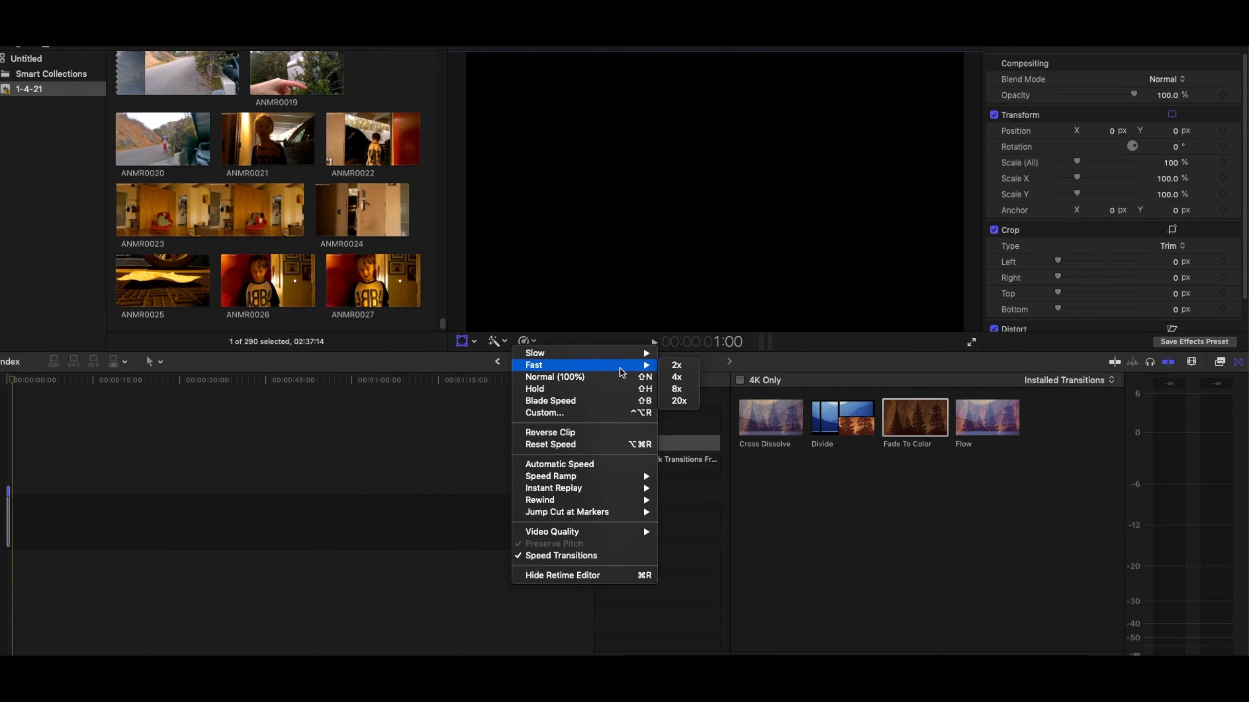
{"action": "left_click", "coordinate": [677, 366]}
- Close the transitions browser and play the sped-up intro from the beginning to review its pacing
{"action": "key", "text": "space"}
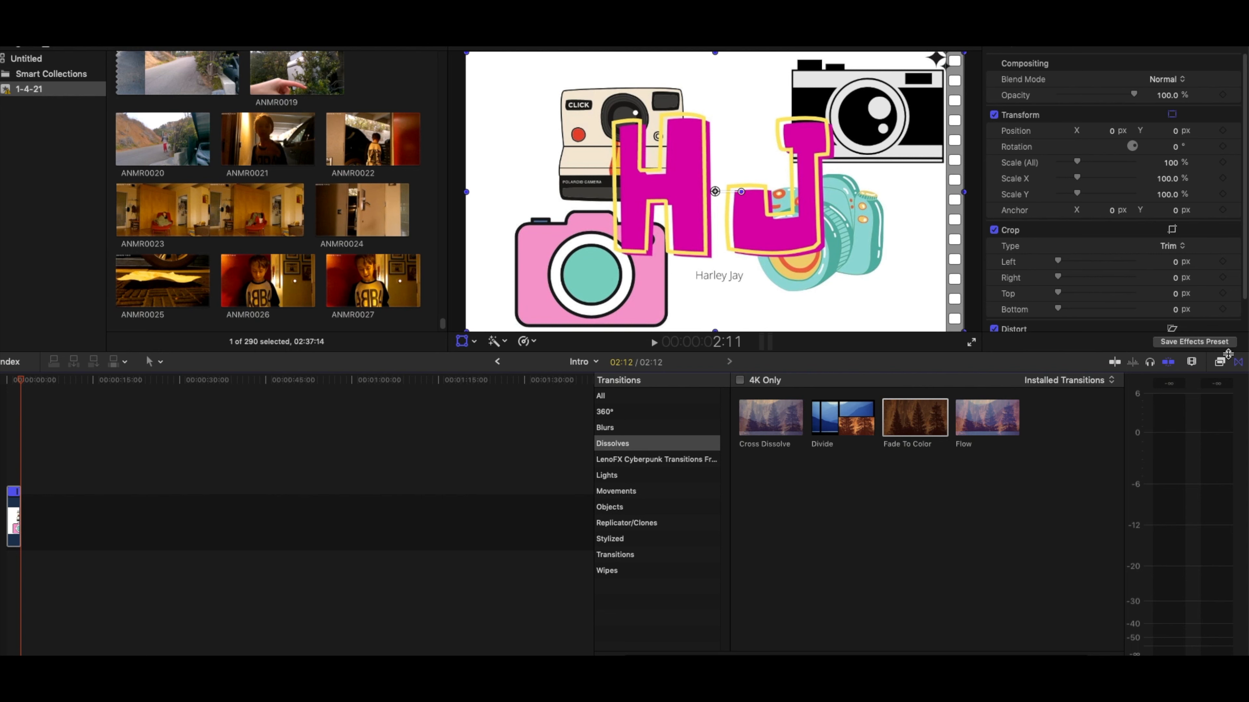
{"action": "left_click", "coordinate": [1237, 363]}
{"action": "key", "text": "space"}
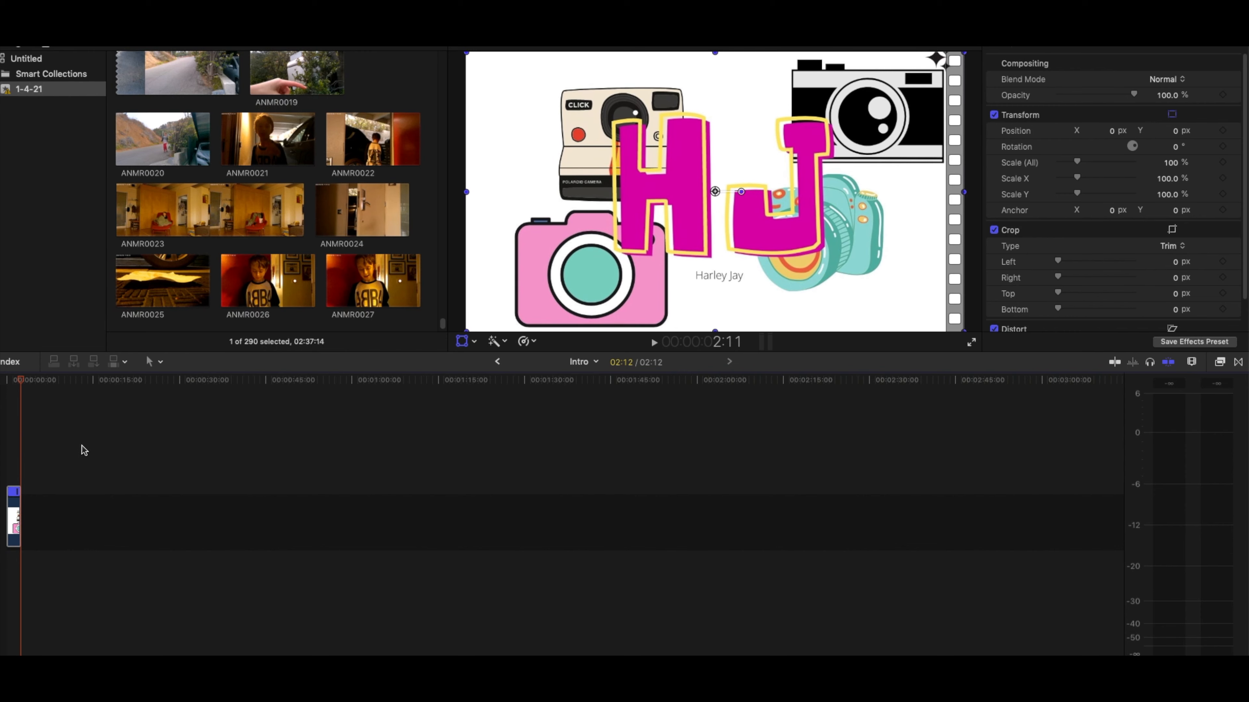
{"action": "key", "text": "space"}
{"action": "key", "text": "space"}
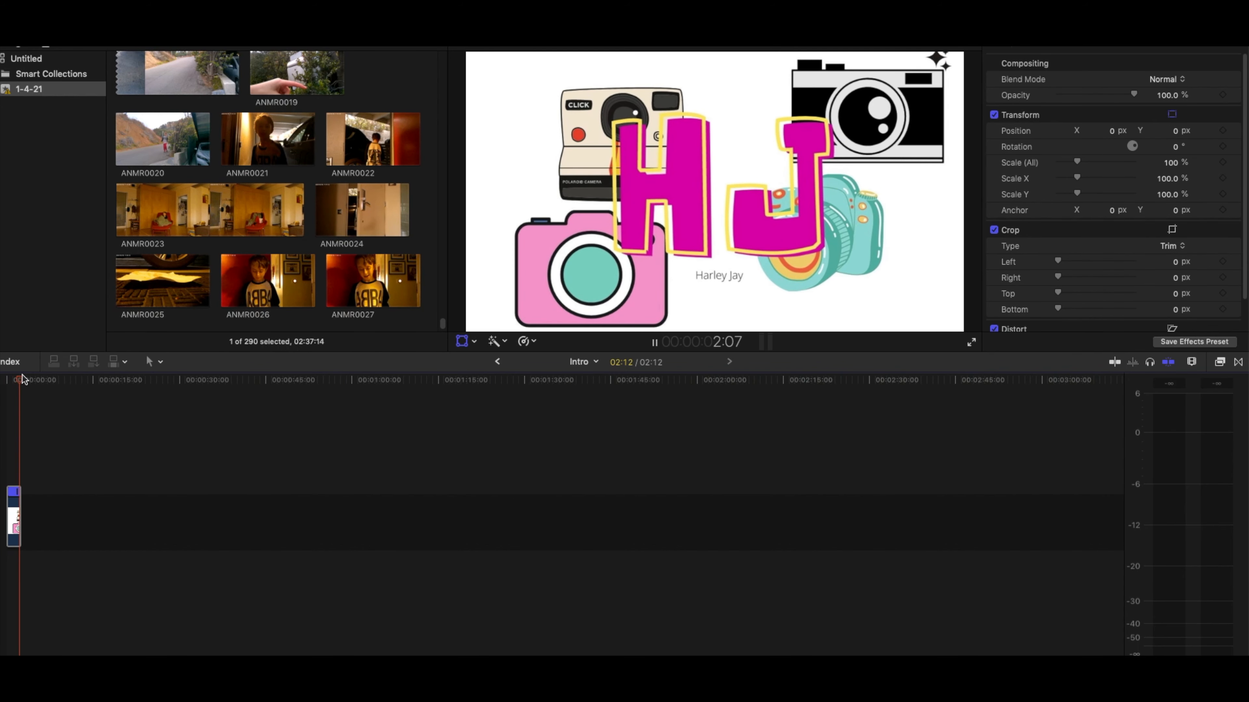
{"action": "key", "text": "space"}
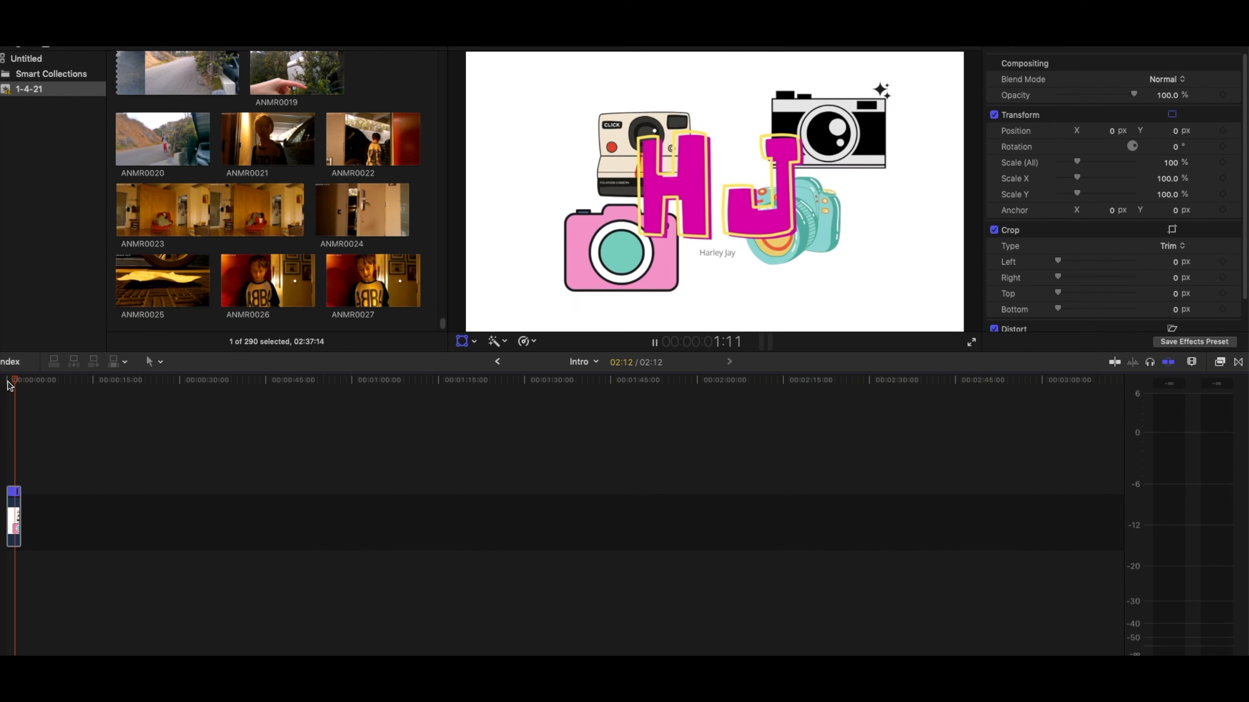
{"action": "left_click_drag", "start_coordinate": [19, 380], "coordinate": [11, 381]}
{"action": "key", "text": "space"}
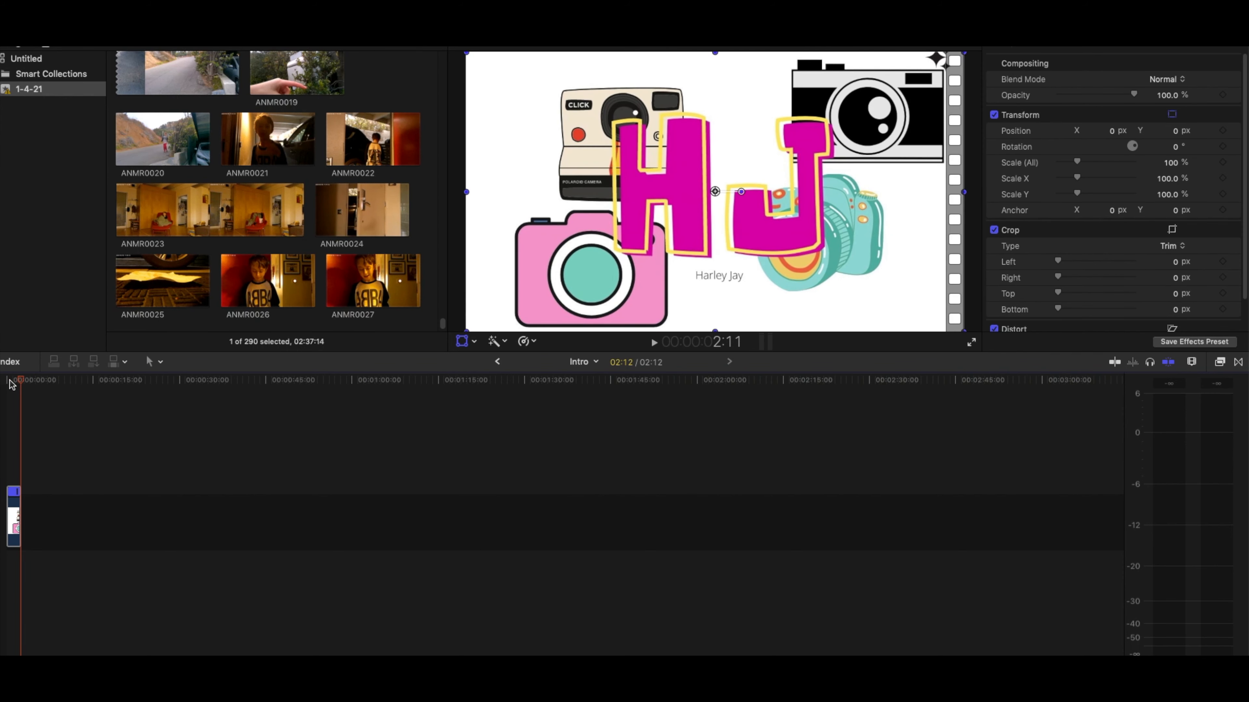
{"action": "left_click", "coordinate": [11, 380]}
{"action": "key", "text": "space"}
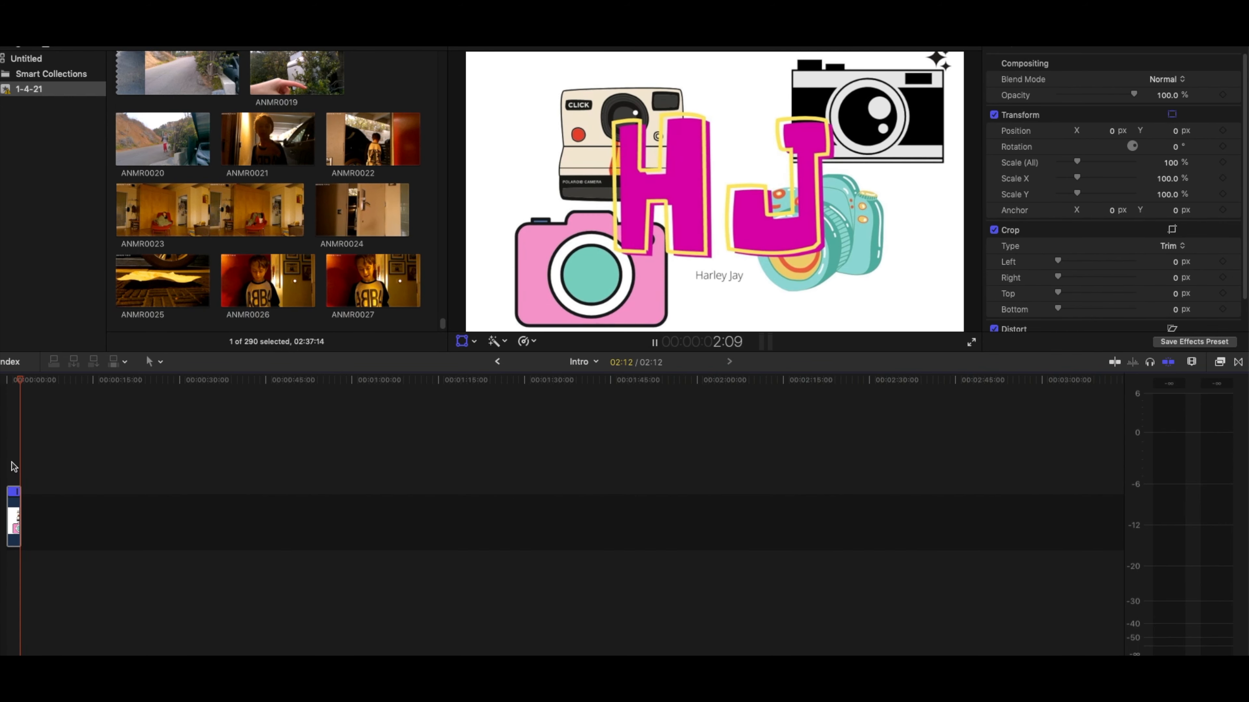
- Open the compound clip, move the HJ logo clip earlier to start at about 0:16, and preview it from the beginning
{"action": "double_click", "coordinate": [12, 516]}
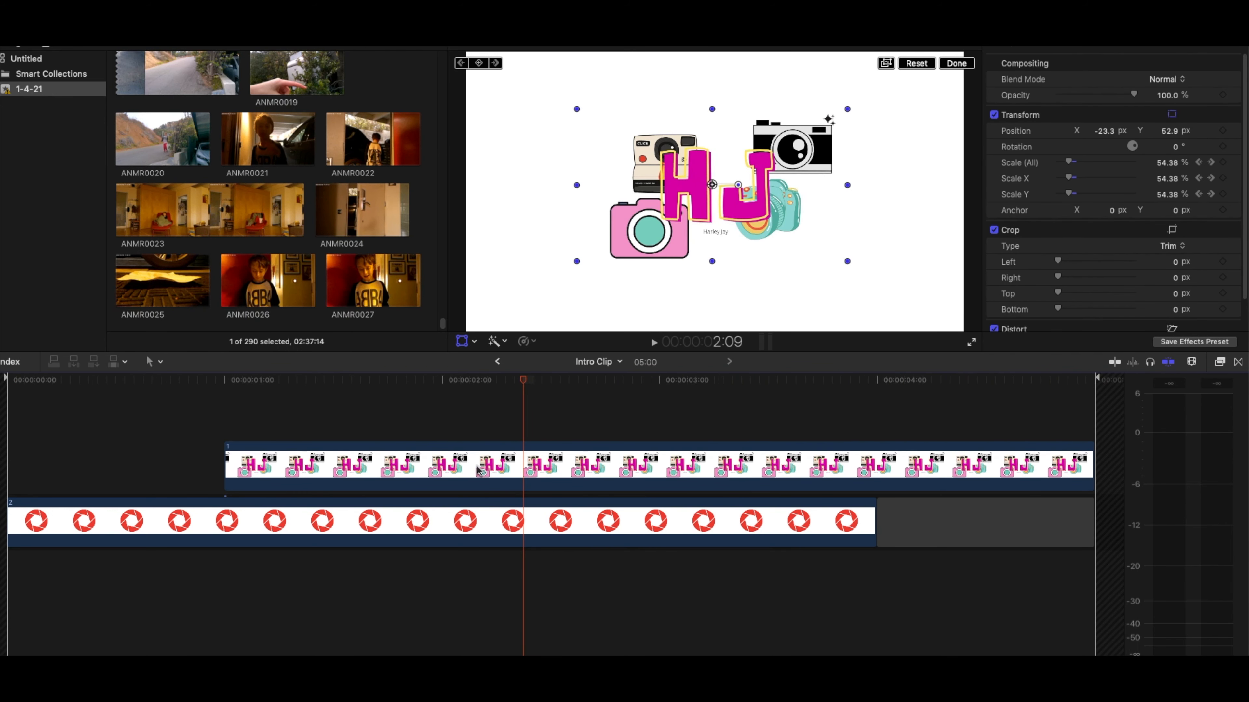
{"action": "left_click_drag", "start_coordinate": [592, 468], "coordinate": [522, 466]}
{"action": "left_click_drag", "start_coordinate": [523, 383], "coordinate": [10, 388]}
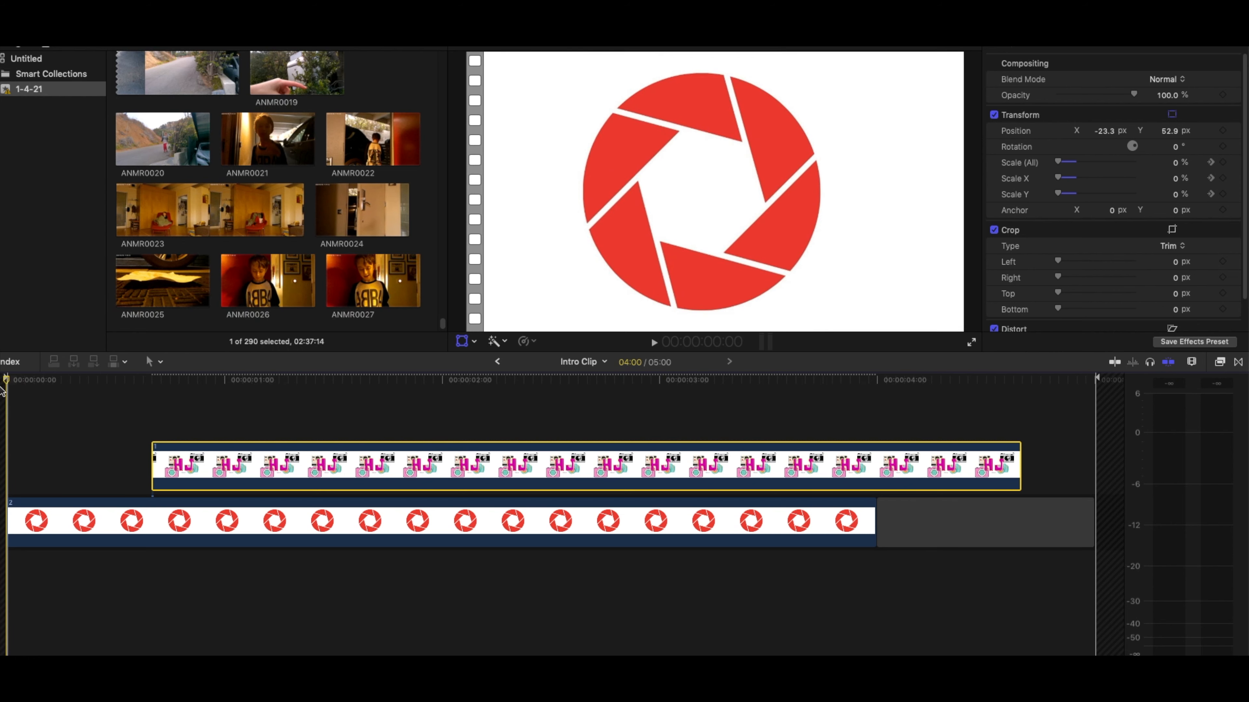
{"action": "key", "text": "space"}
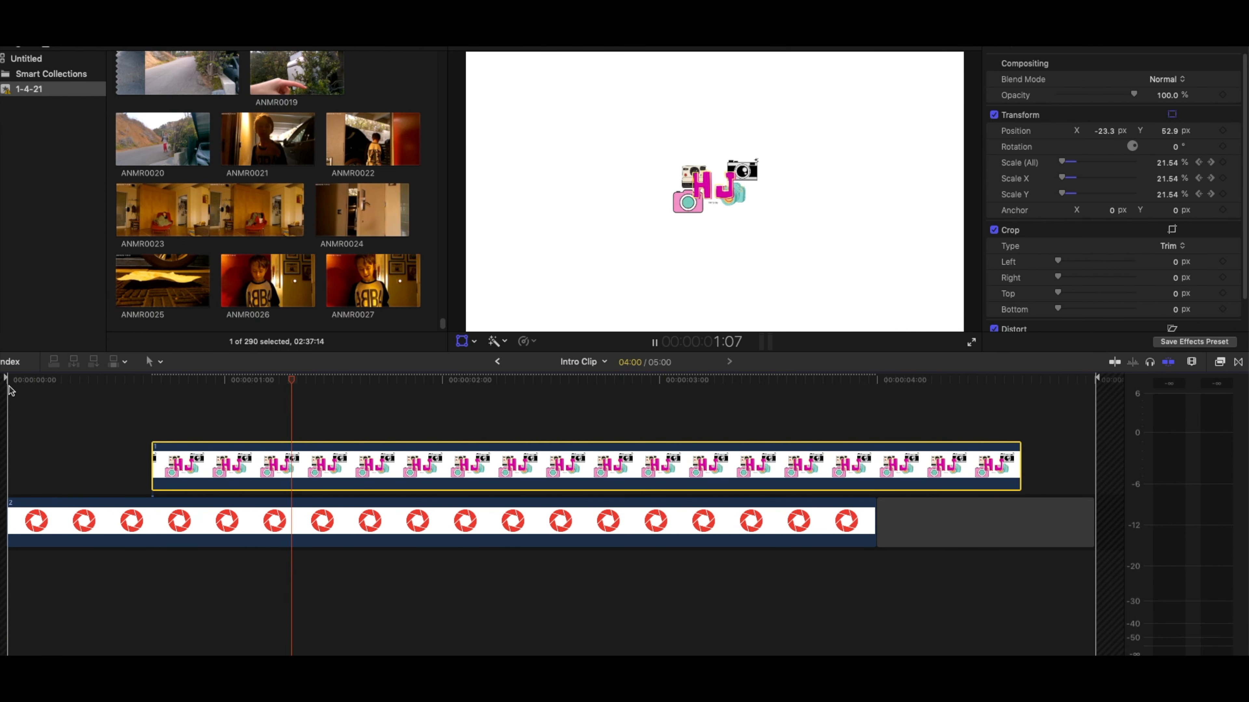
- Try starting the HJ logo clip much further along, at about 2:19, and play the result from the beginning
{"action": "left_click_drag", "start_coordinate": [264, 448], "coordinate": [726, 448]}
{"action": "left_click_drag", "start_coordinate": [564, 388], "coordinate": [7, 388]}
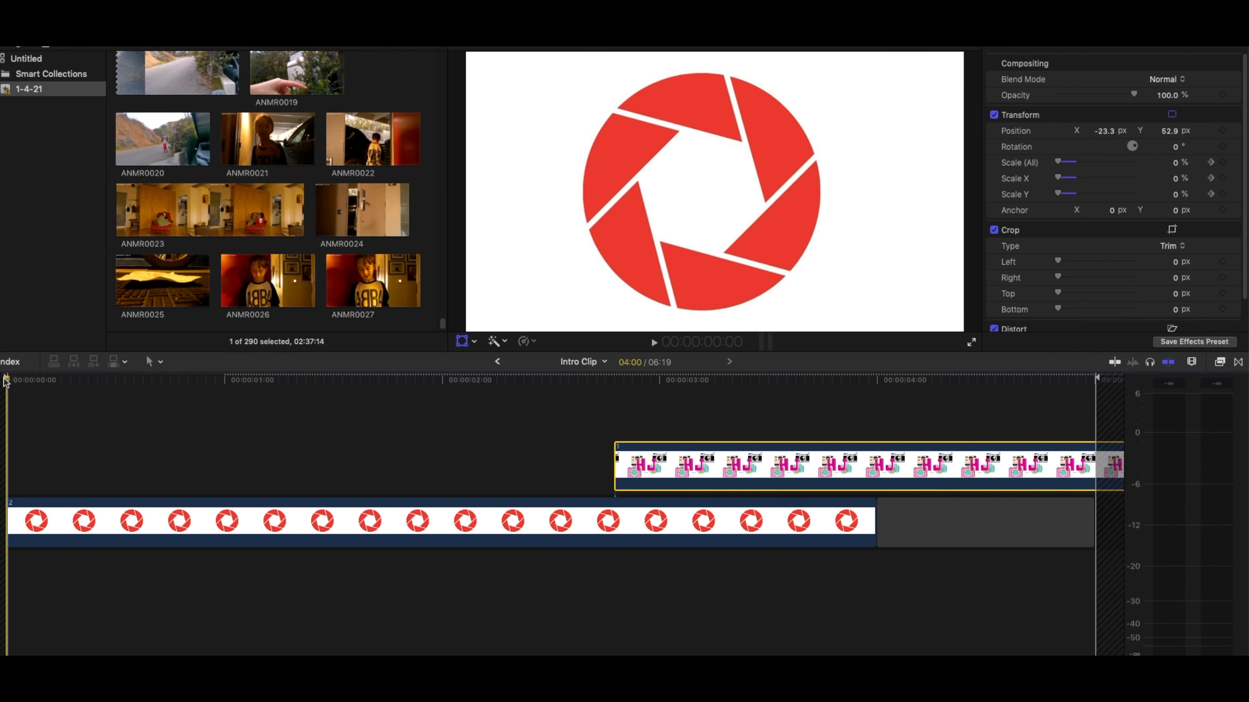
{"action": "key", "text": "space"}
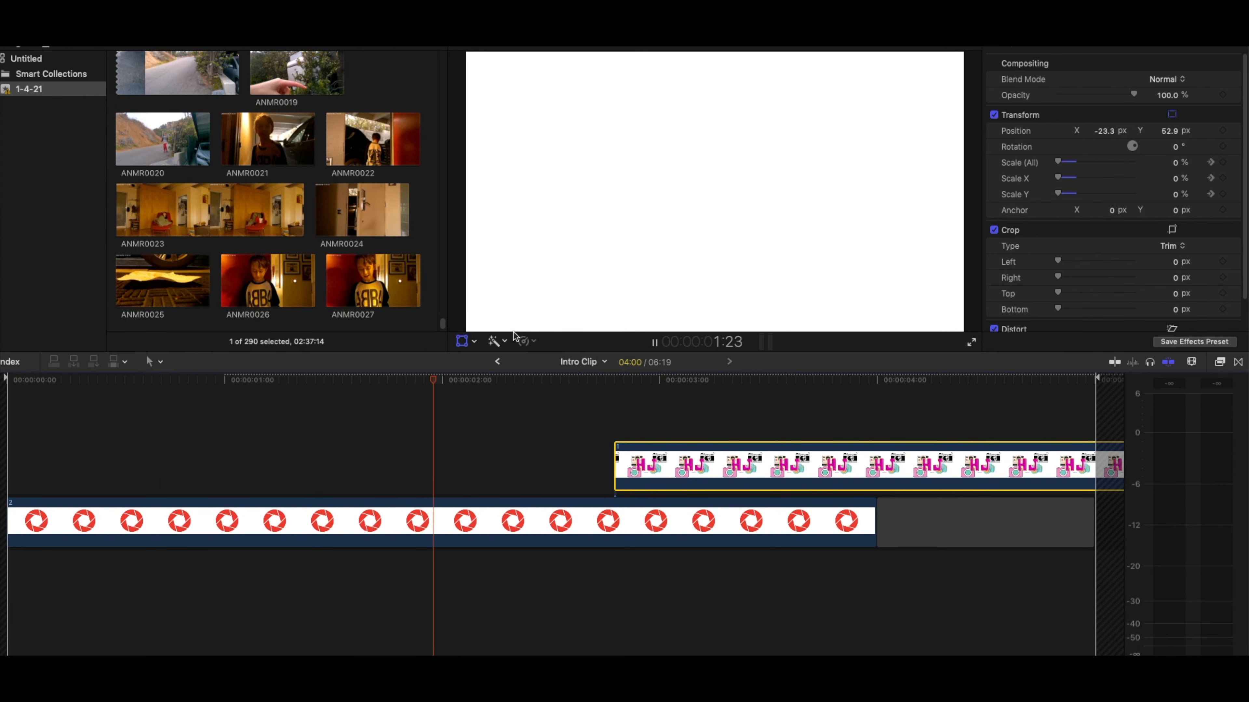
{"action": "key", "text": "space"}
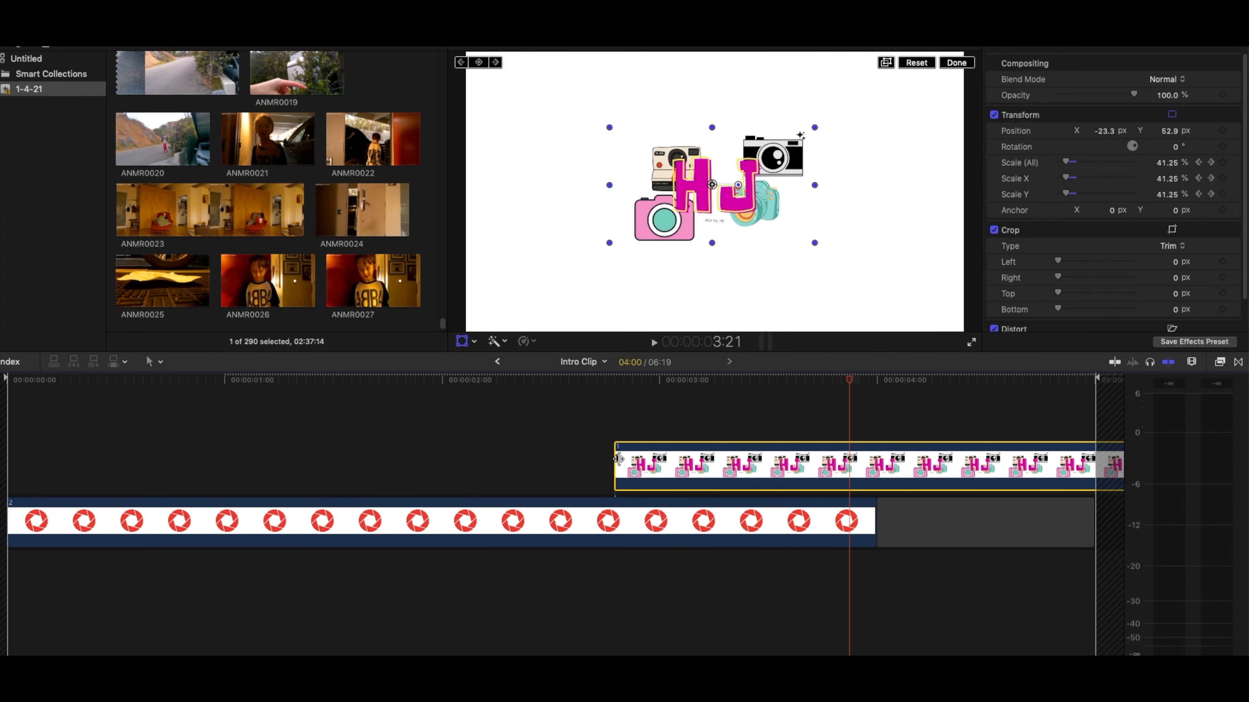
- Move the HJ logo clip back to start at about 0:21 and return to the Intro timeline
{"action": "left_click_drag", "start_coordinate": [673, 471], "coordinate": [255, 476]}
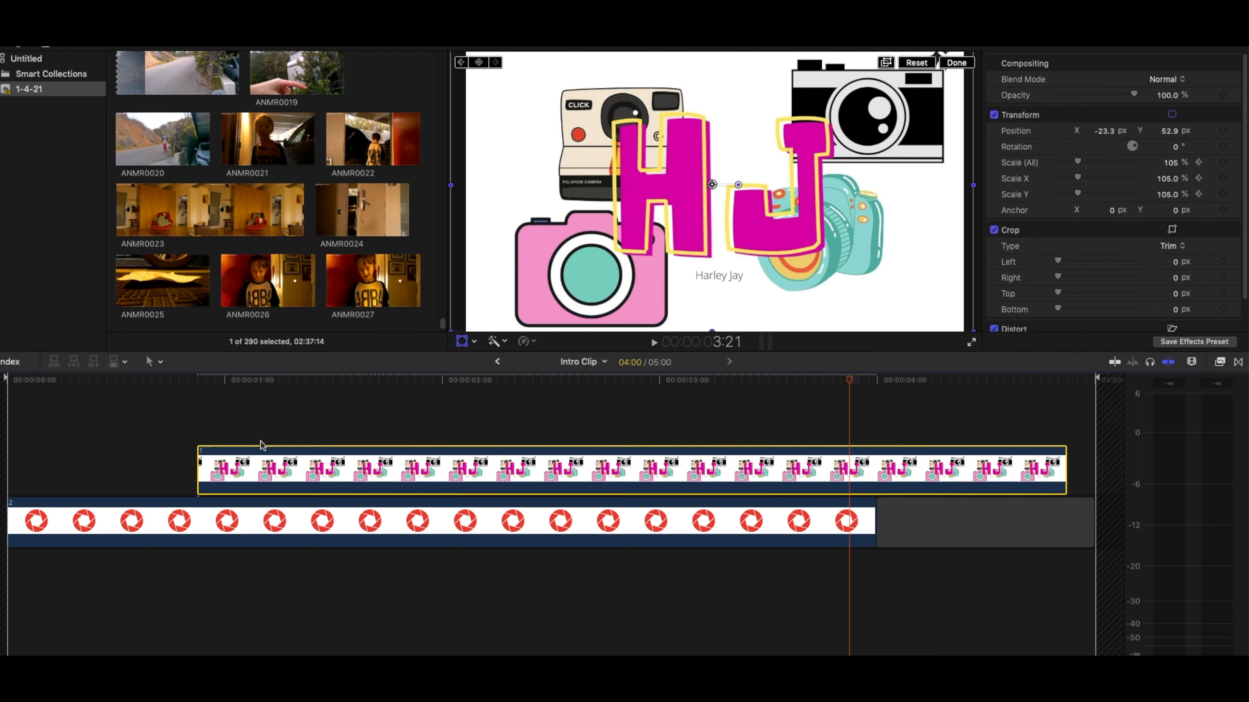
{"action": "left_click", "coordinate": [495, 363]}
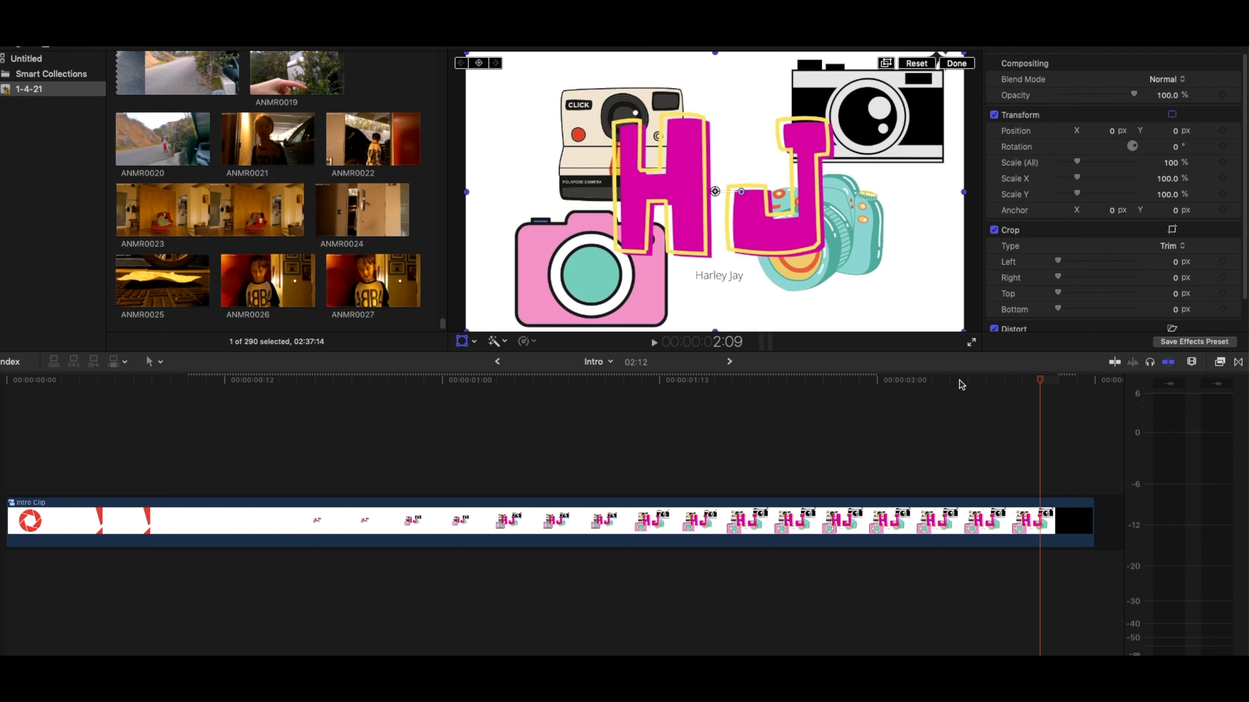
- Scrub through the Intro timeline to examine the aperture-to-logo zoom, briefly visiting the 2020 as a Kid project in between
{"action": "left_click_drag", "start_coordinate": [1040, 376], "coordinate": [1000, 315]}
{"action": "left_click", "coordinate": [1113, 246]}
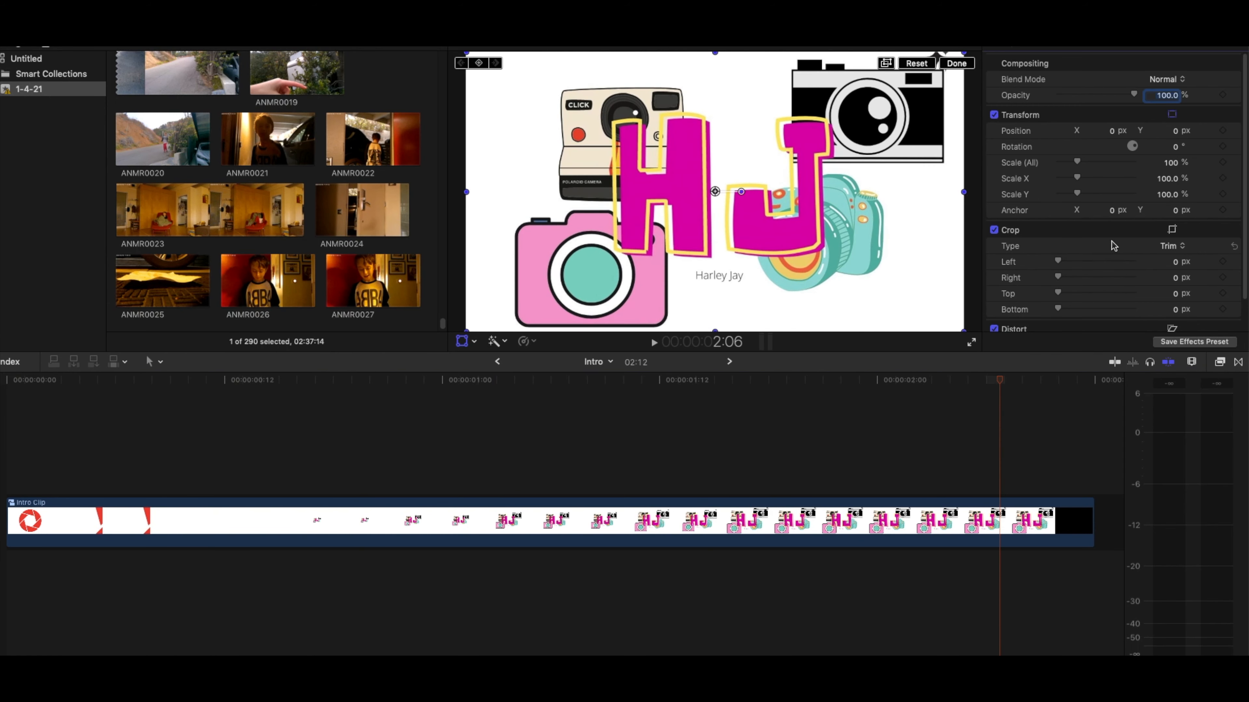
{"action": "left_click_drag", "start_coordinate": [1006, 384], "coordinate": [1066, 388]}
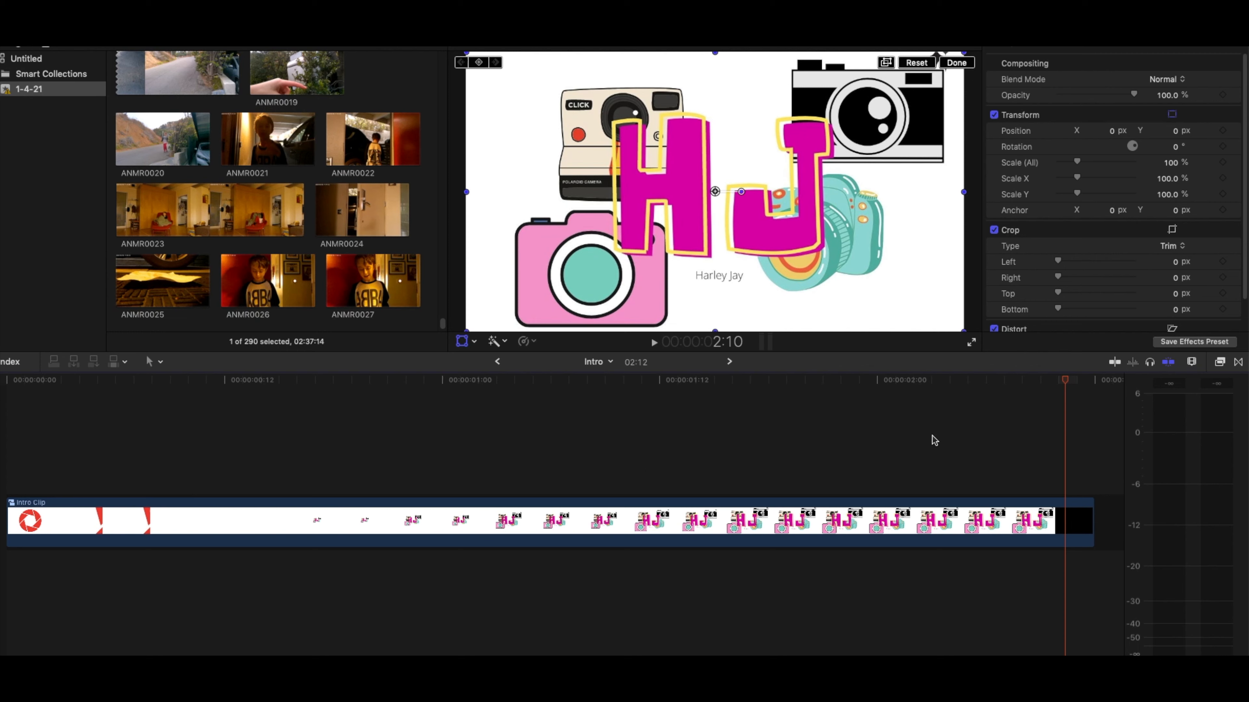
{"action": "left_click_drag", "start_coordinate": [1062, 383], "coordinate": [564, 618]}
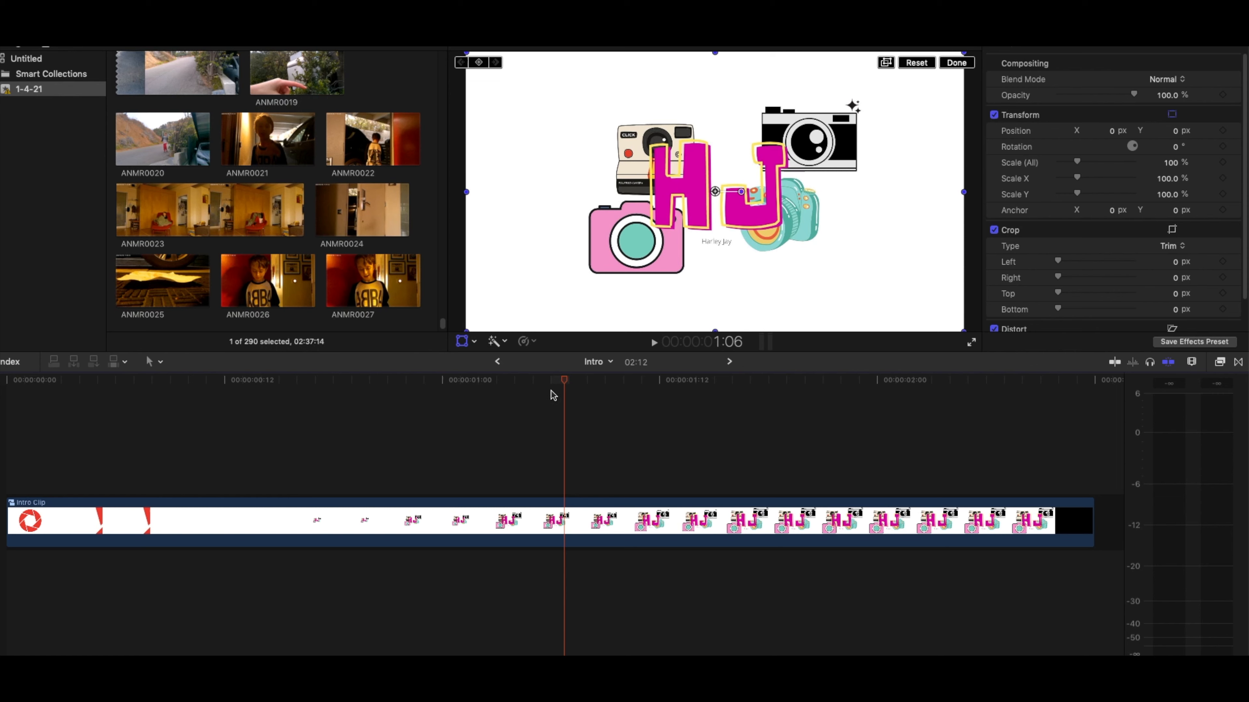
{"action": "key", "text": "Home"}
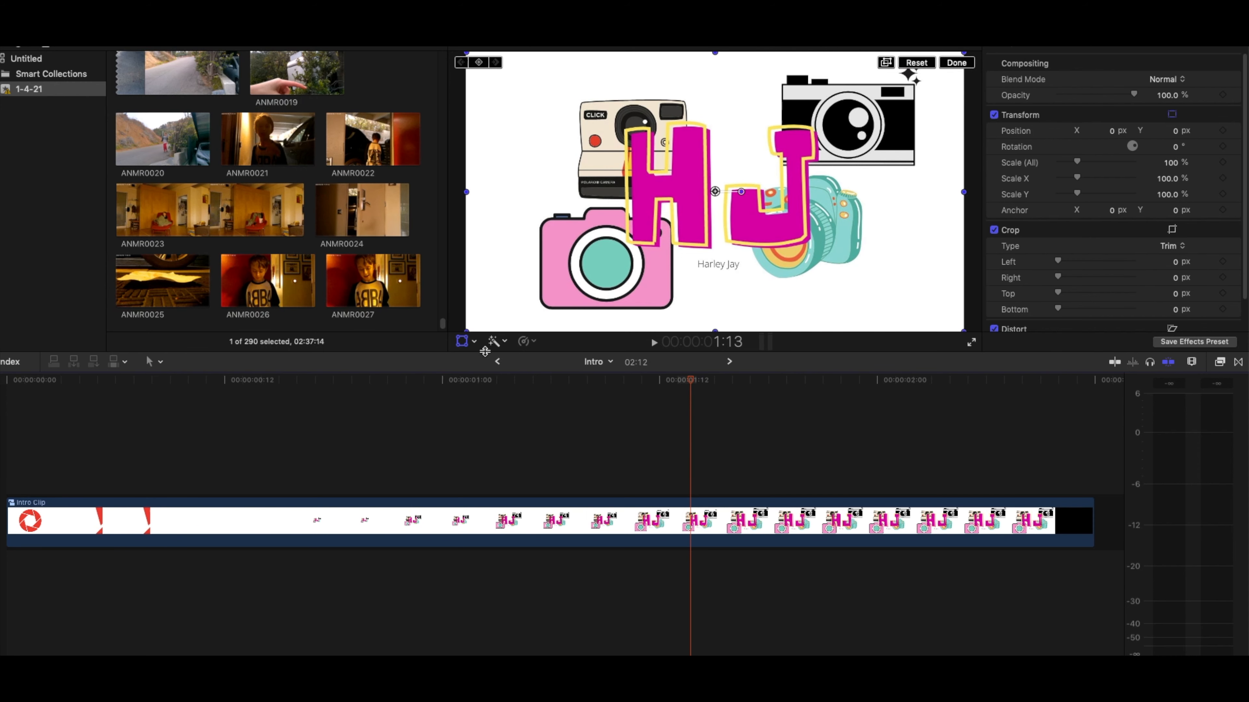
{"action": "left_click", "coordinate": [496, 362]}
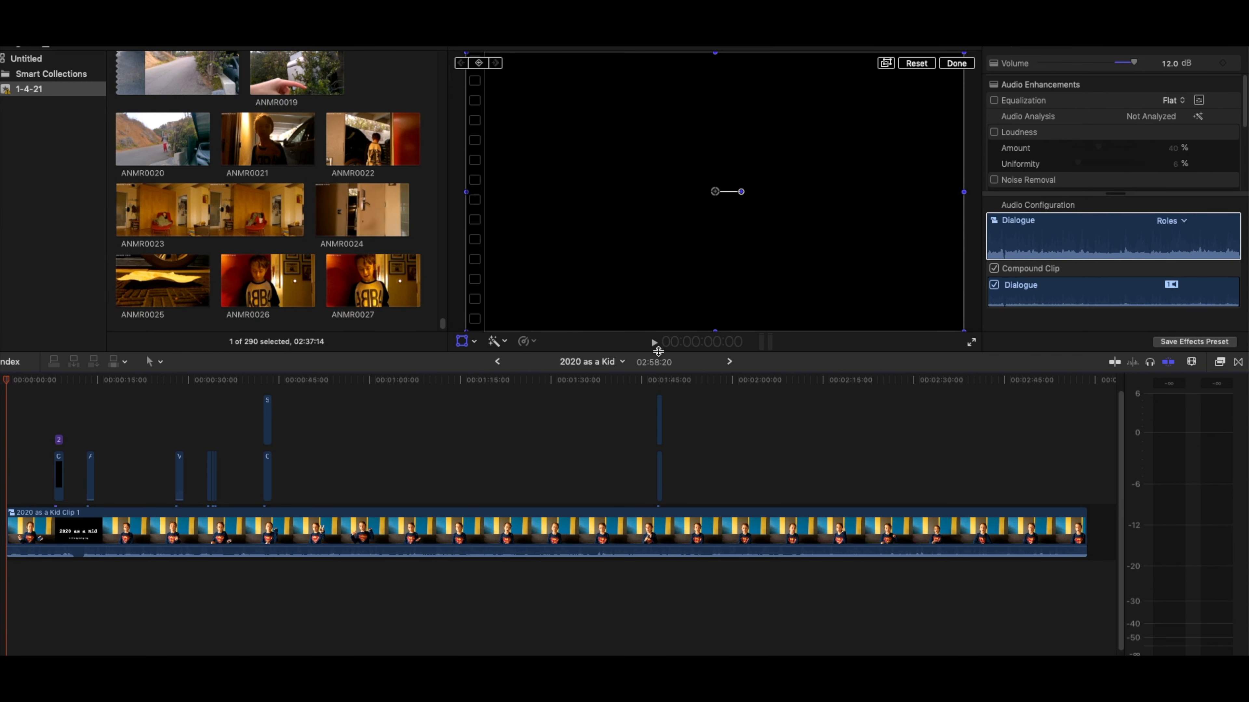
{"action": "left_click", "coordinate": [728, 363]}
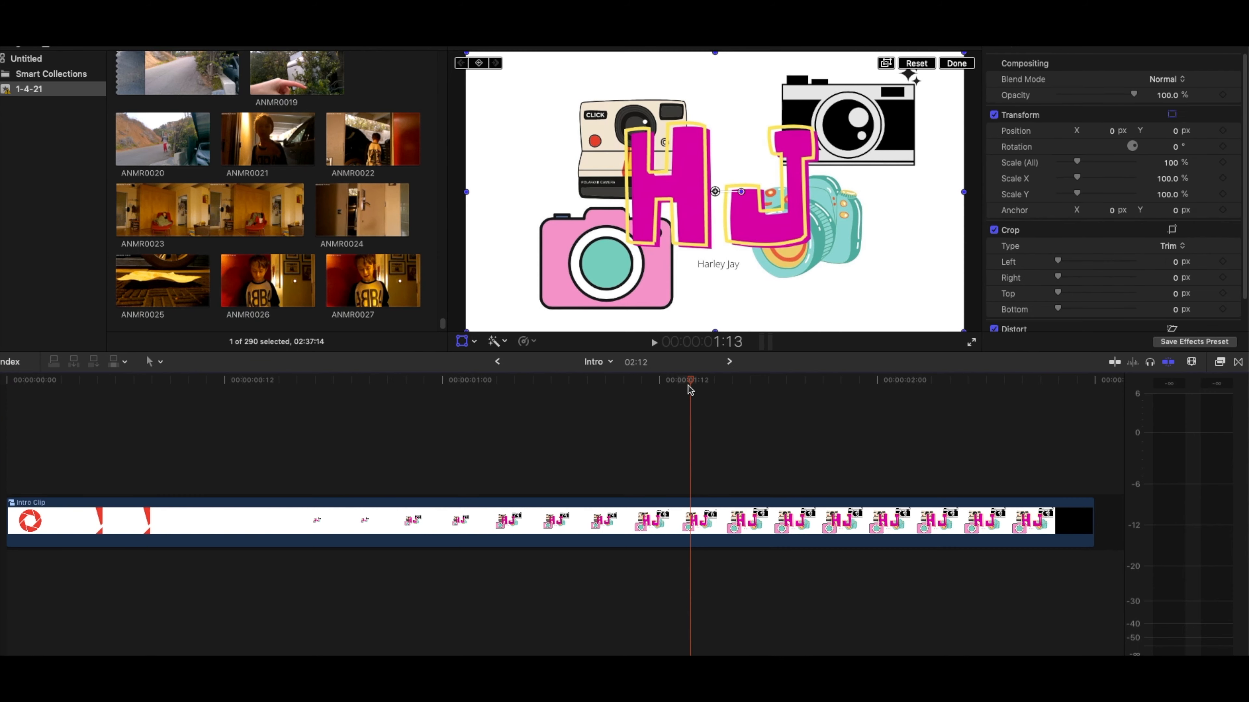
{"action": "left_click_drag", "start_coordinate": [3, 390], "coordinate": [768, 443]}
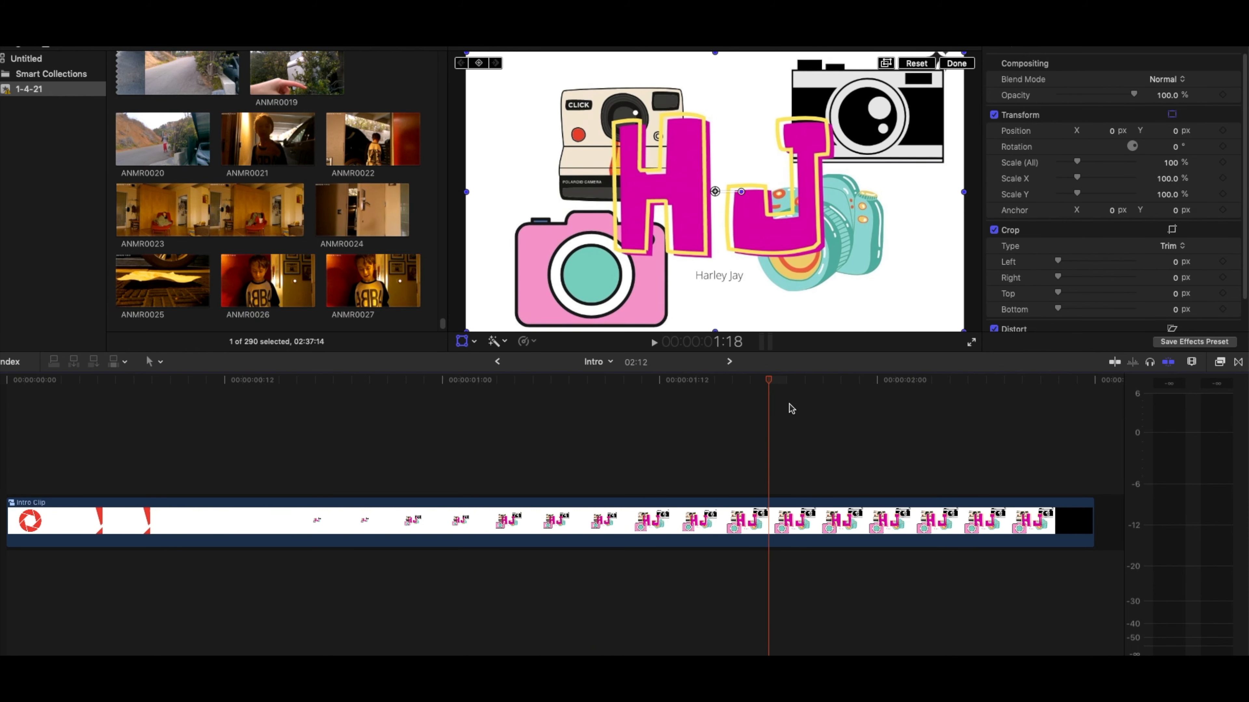
{"action": "left_click_drag", "start_coordinate": [766, 381], "coordinate": [797, 389]}
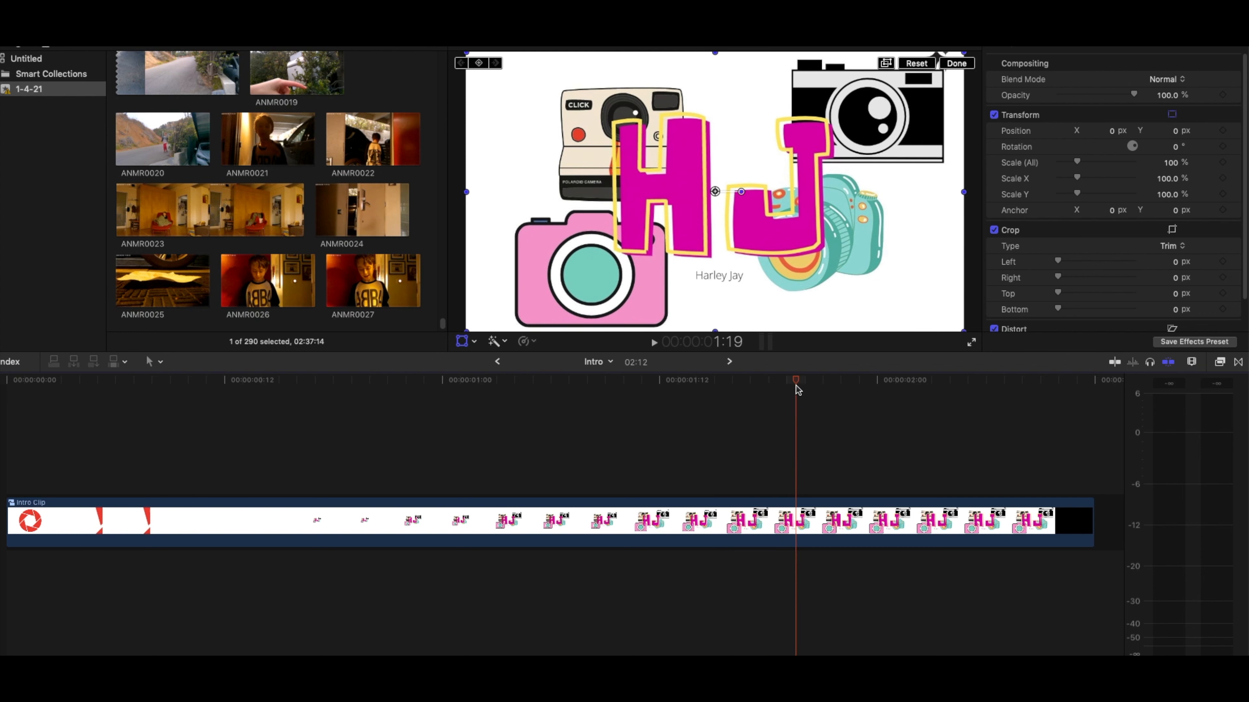